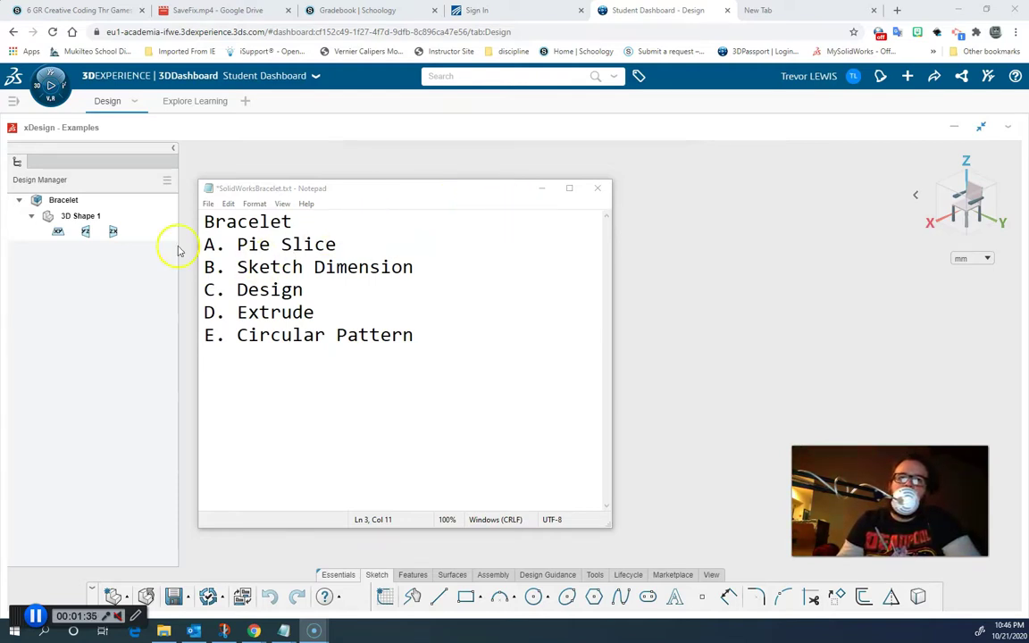
- Minimize Notepad and start Sketch.1 on the horizontal XY plane using the Line tool
click(544, 191)
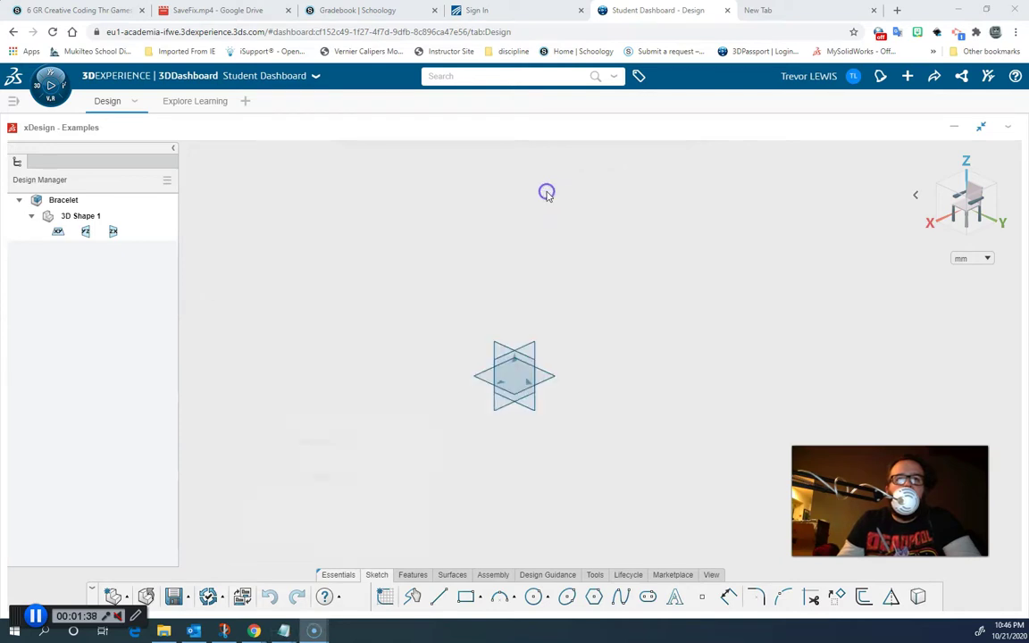
click(439, 598)
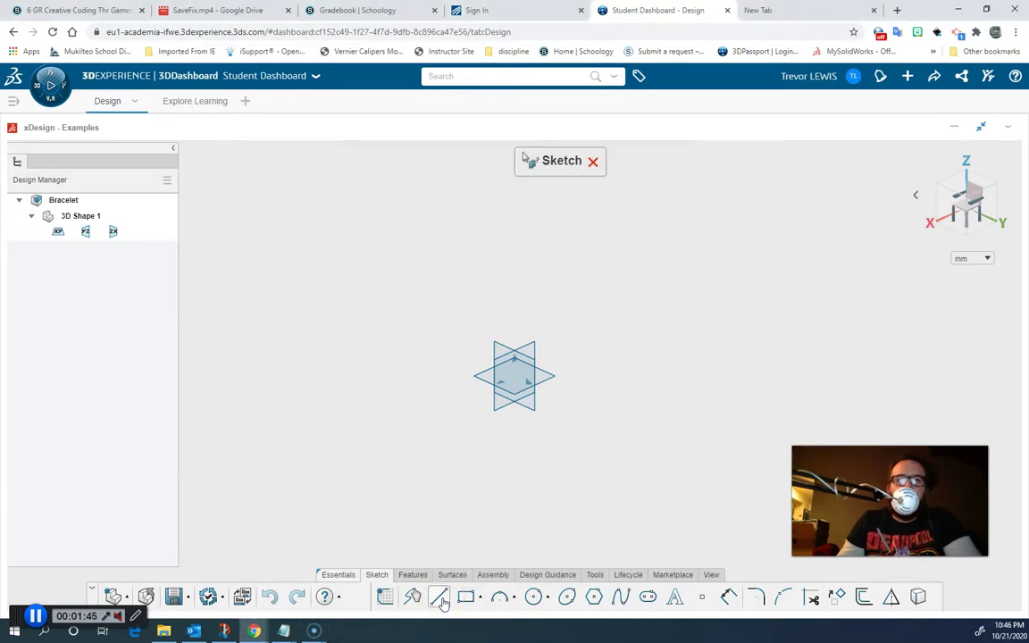
click(487, 375)
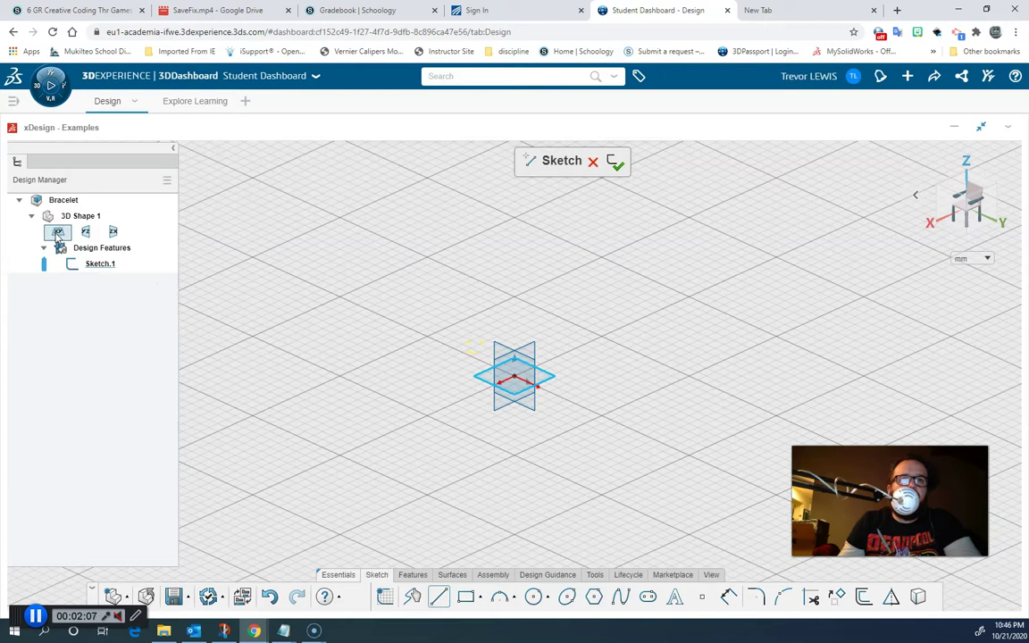
- Turn the view Normal To the XY plane so the sketch grid faces the screen
click(58, 233)
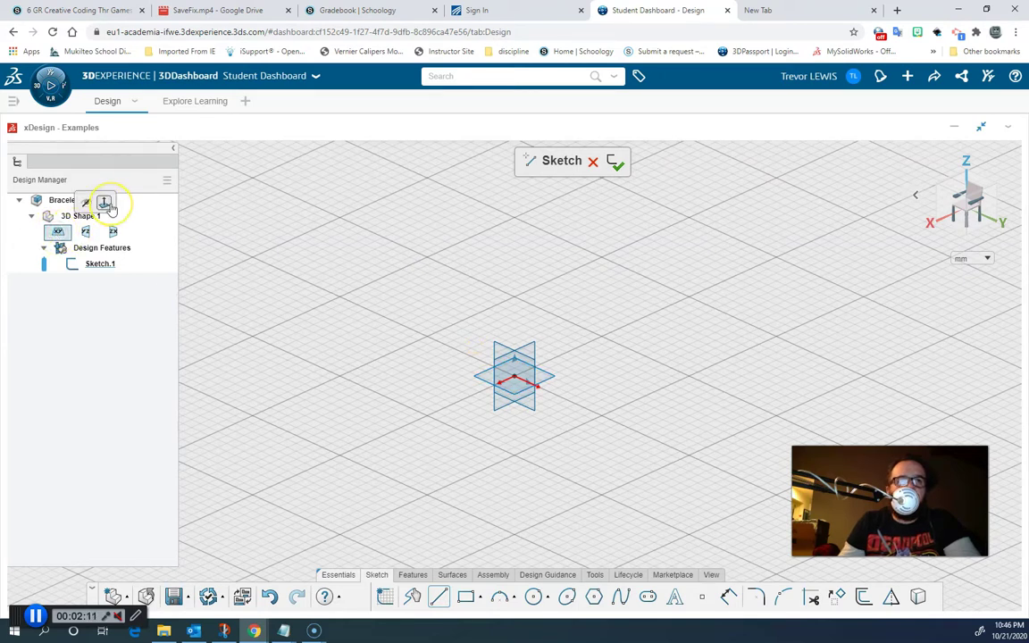
click(104, 204)
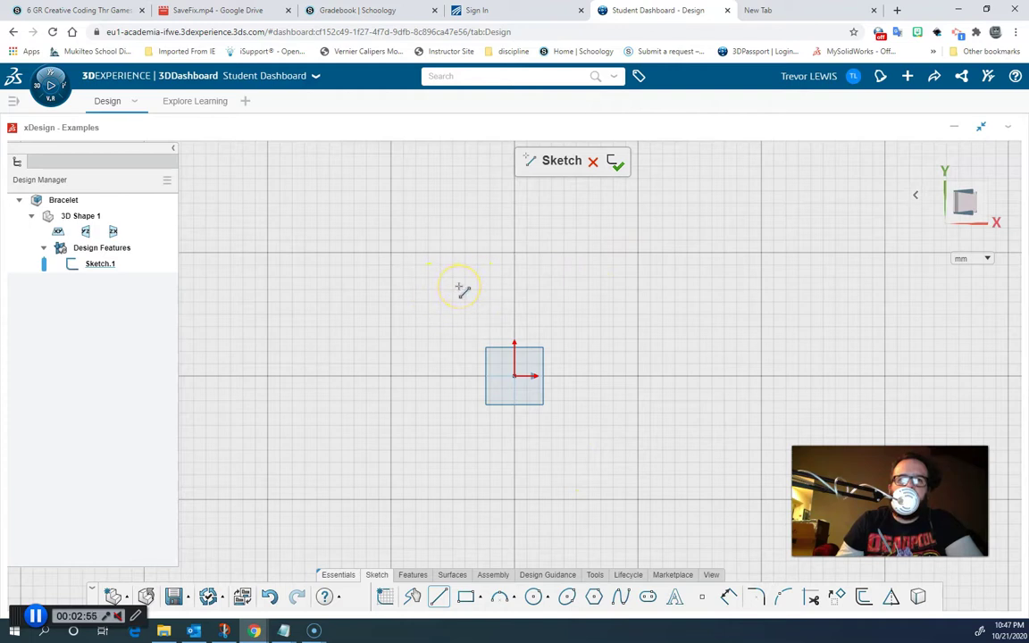
- Draw two lines meeting at the origin, fanning upward into a narrow V wedge
click(459, 288)
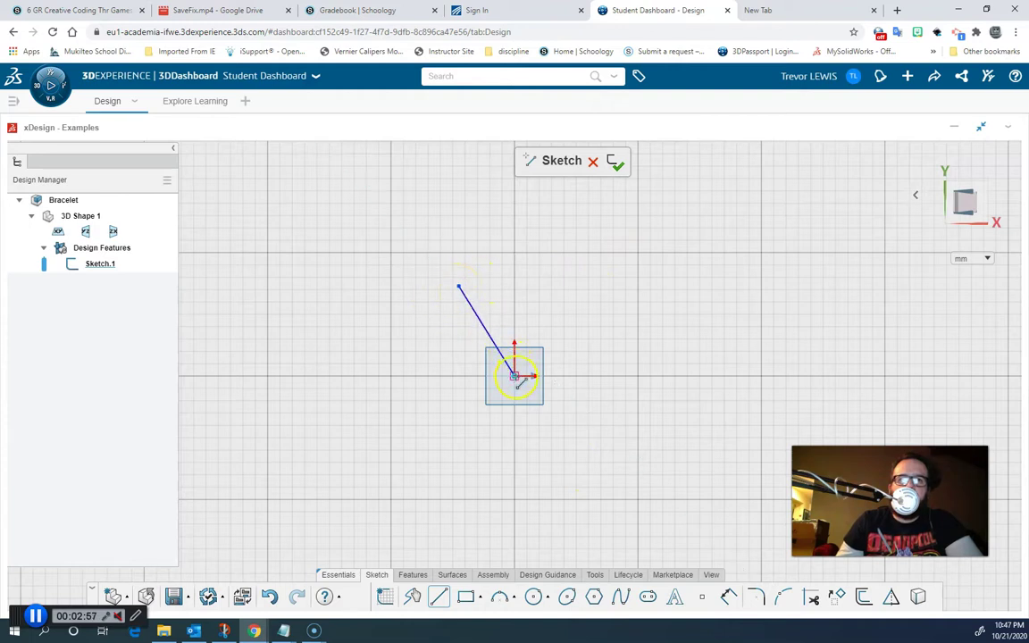
click(516, 375)
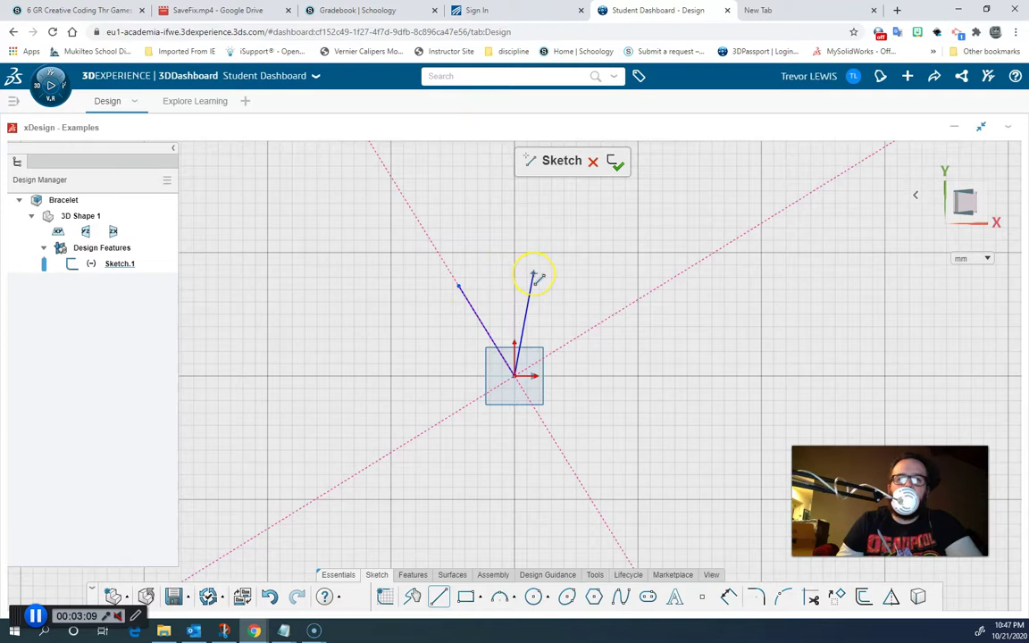
click(533, 274)
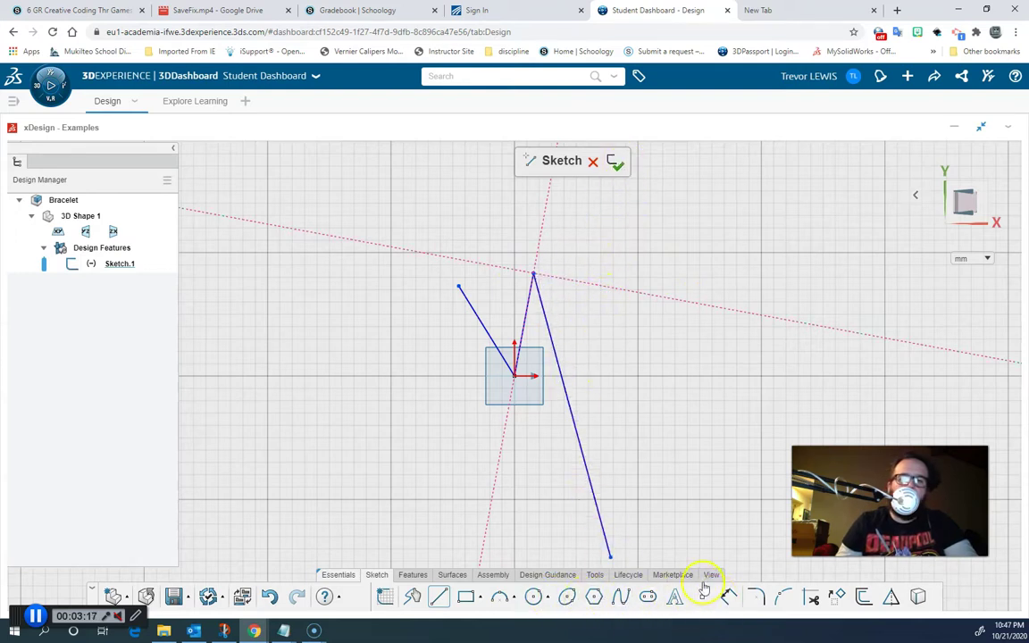
key(Escape)
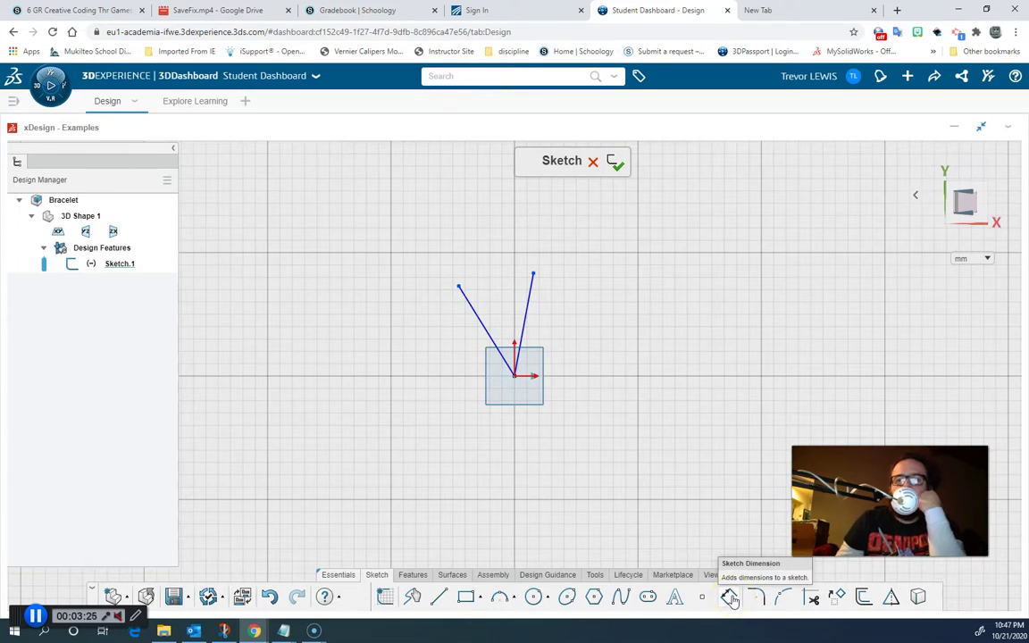
- Dimension the left wedge line to a length of 50 mm
click(730, 596)
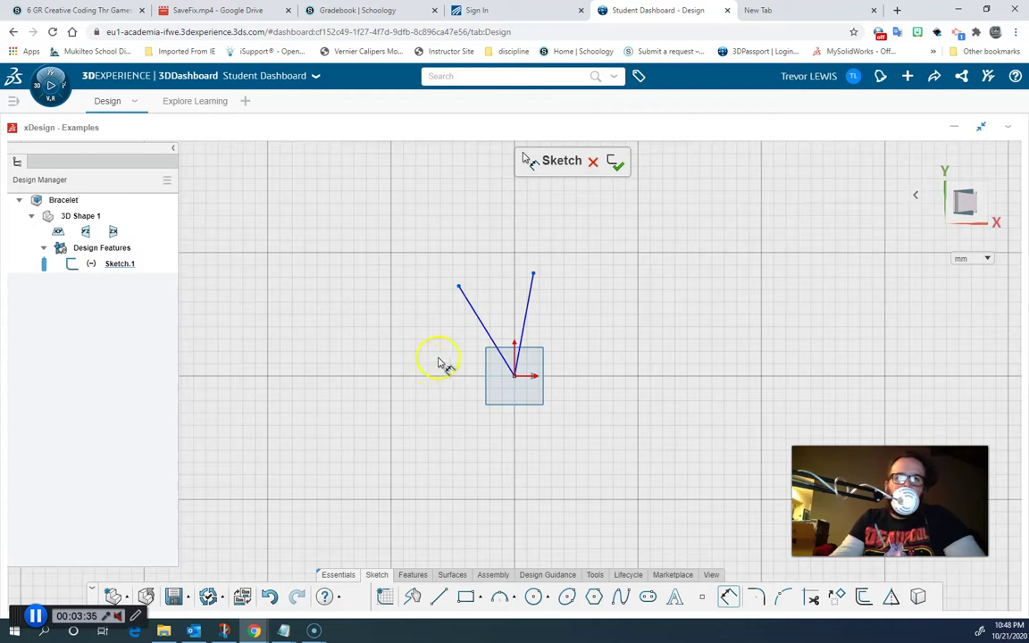
click(482, 326)
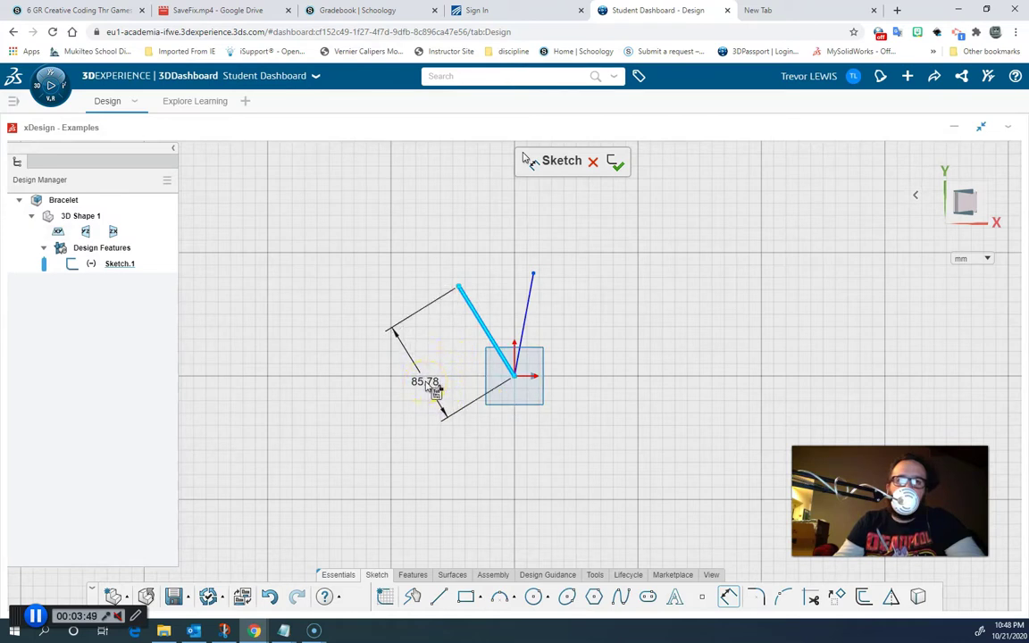
click(425, 381)
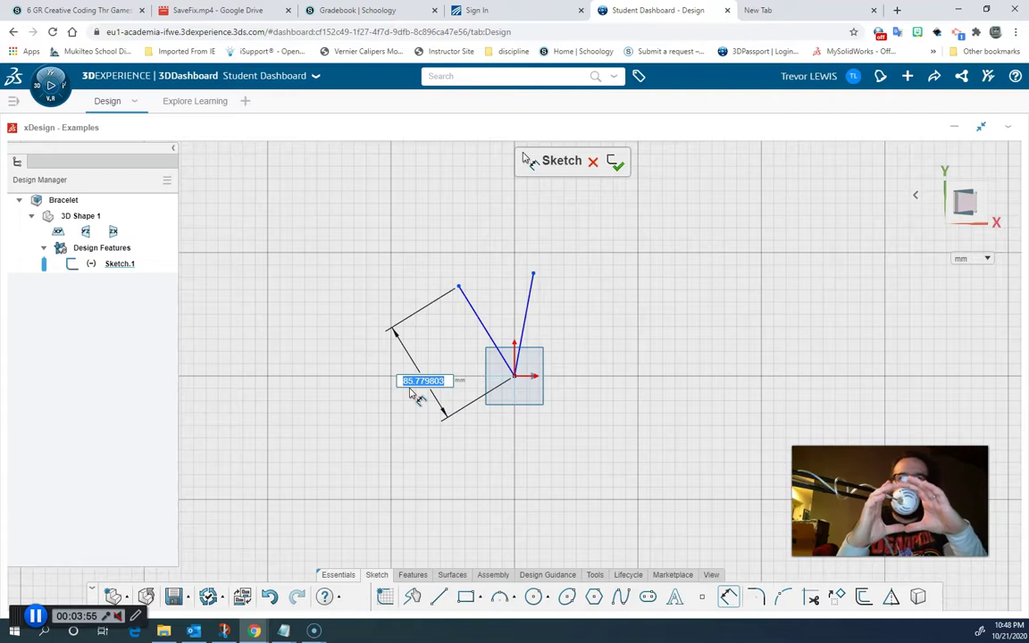
text(50)
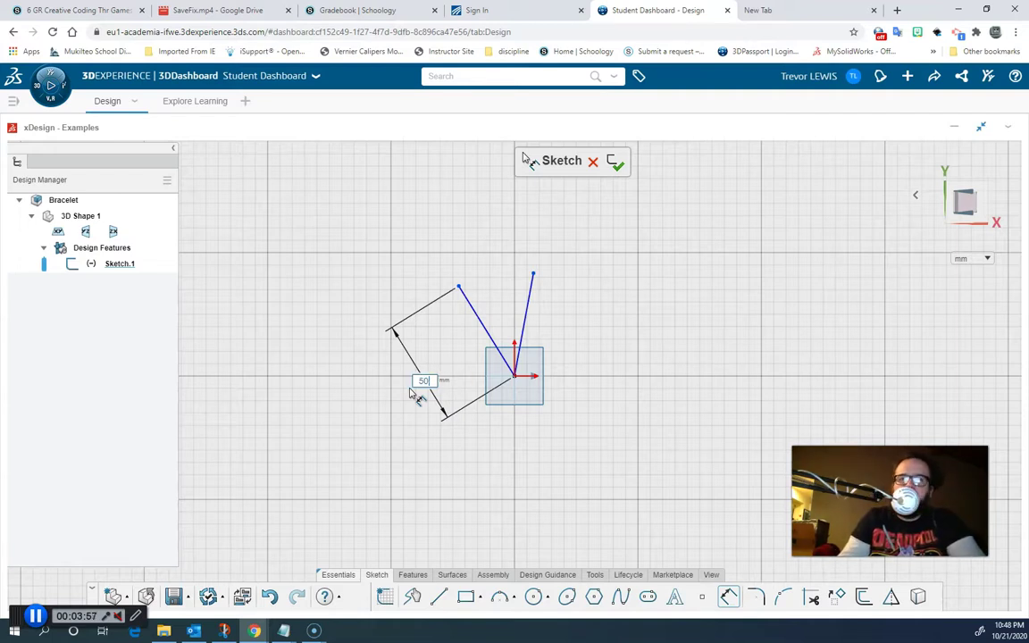
key(Return)
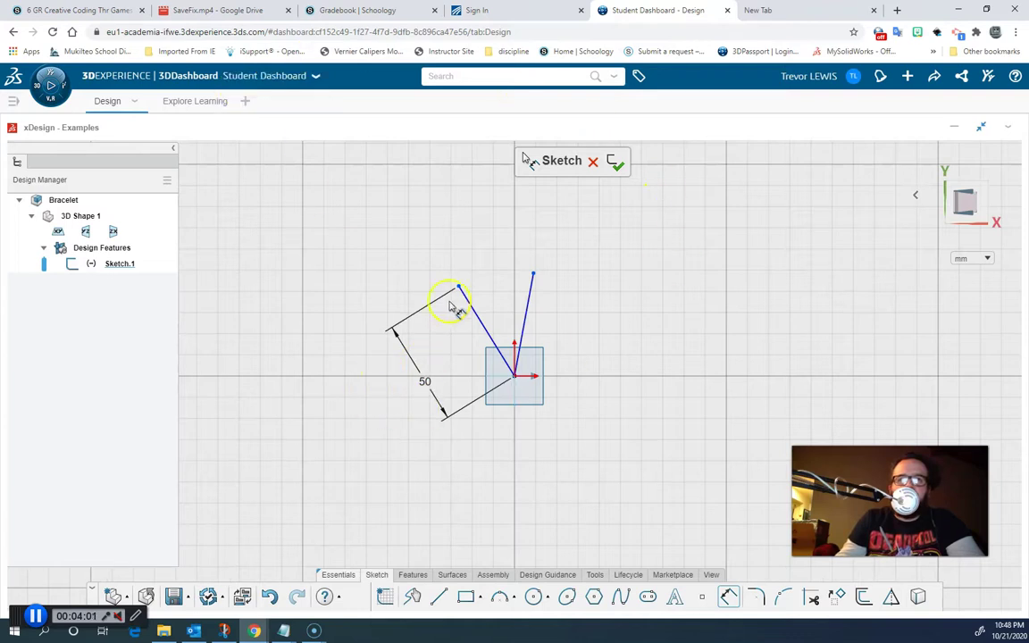
- Dimension the right wedge line to a length of 50 mm
click(530, 309)
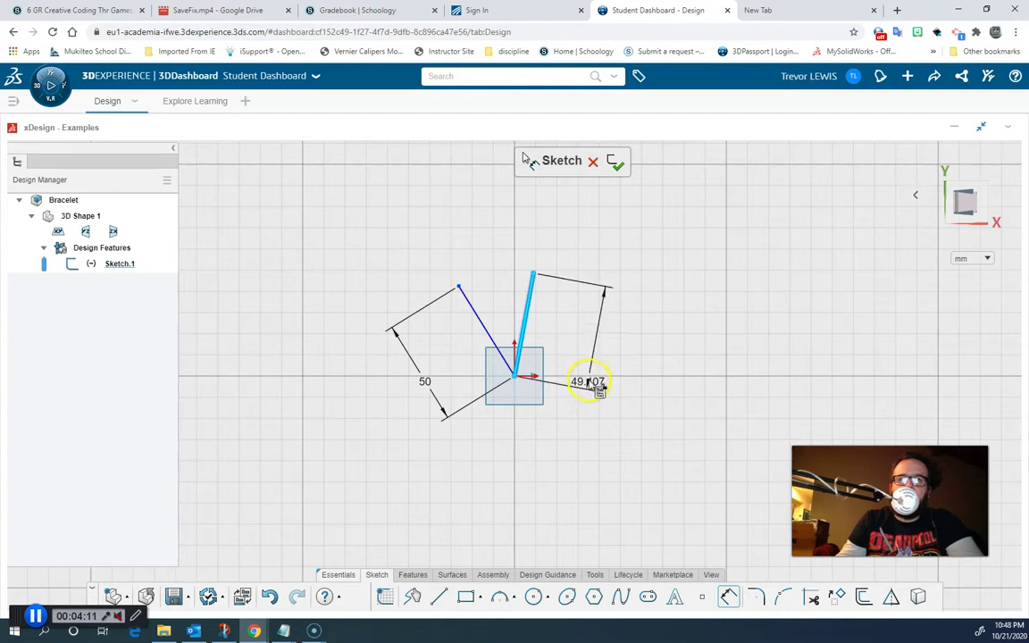
click(591, 382)
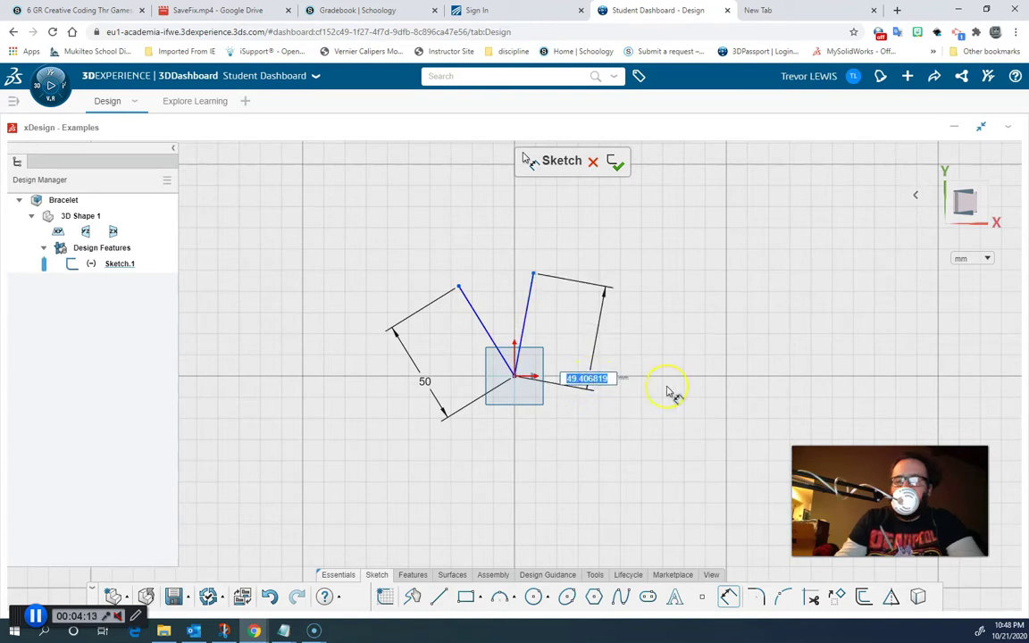
text(50)
key(Return)
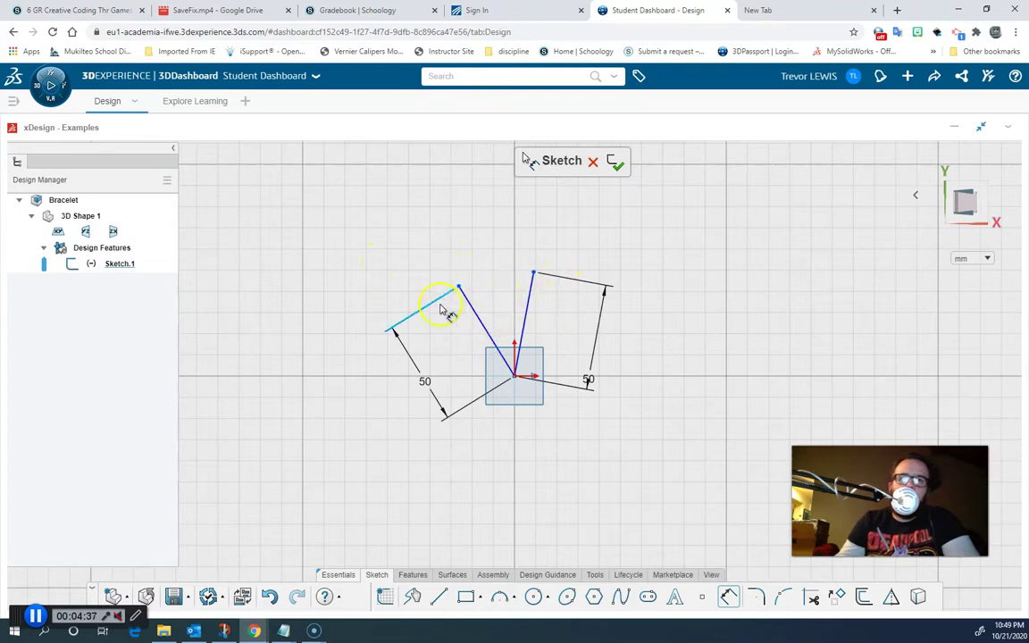
- Fix an 18° angle between the two wedge lines, then bring Notepad forward
click(484, 318)
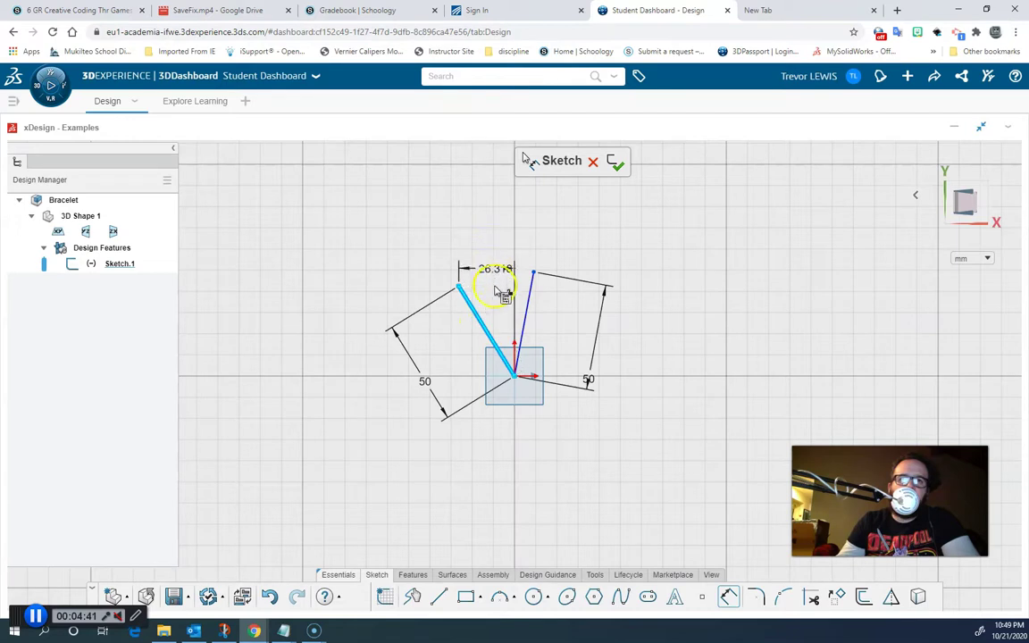
click(527, 304)
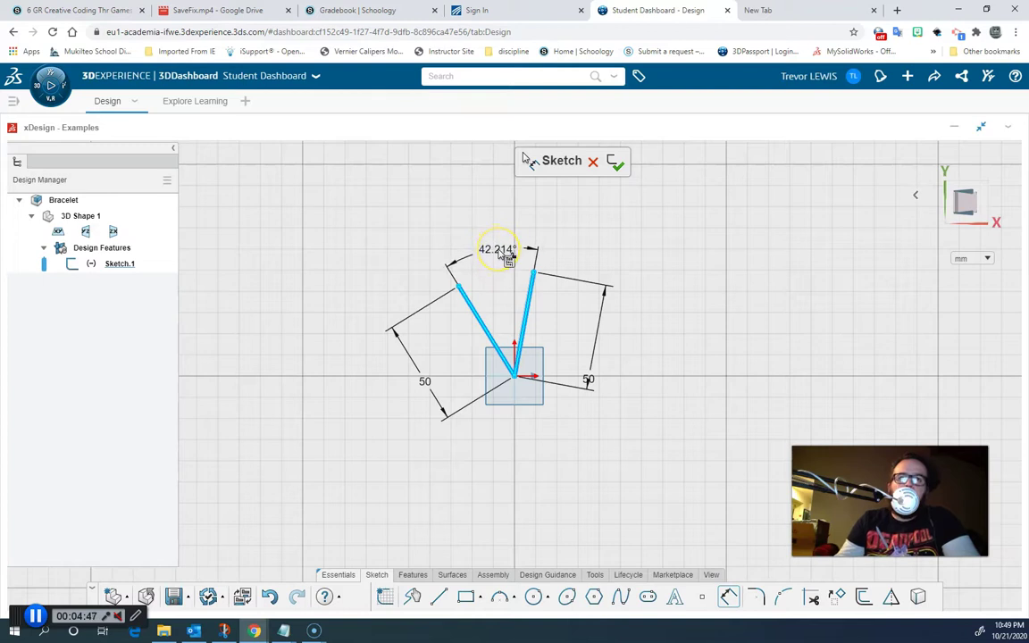
click(499, 250)
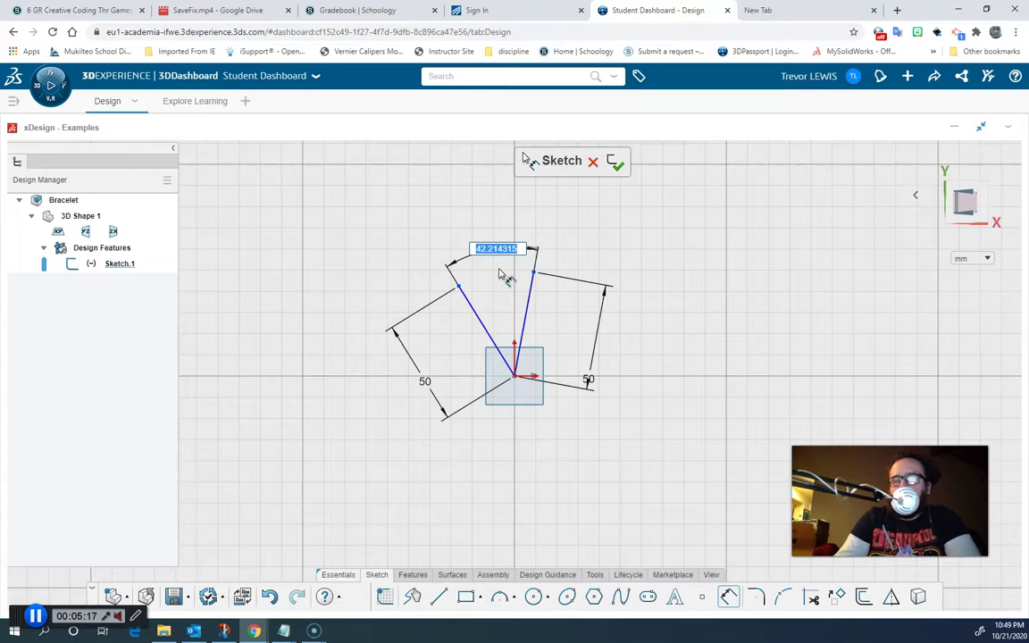
text(18)
key(Return)
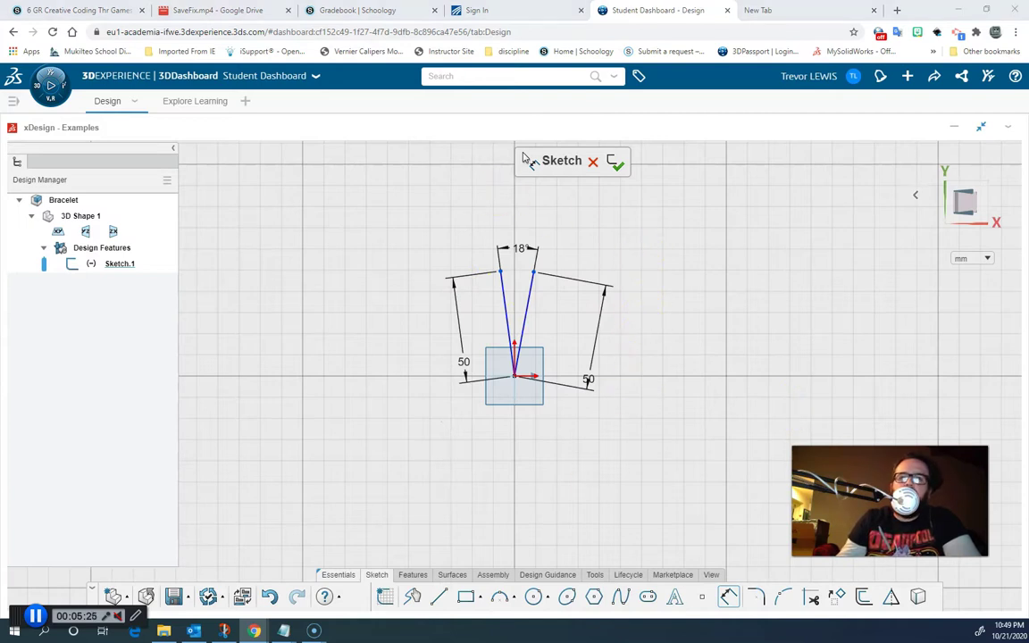
key(alt+Tab)
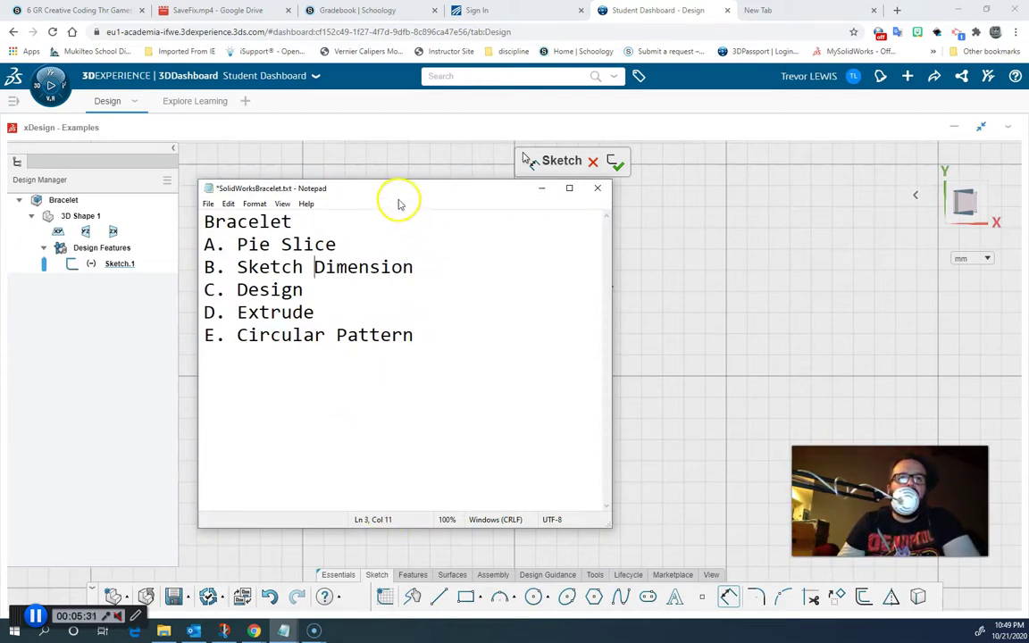
- Reposition the Notepad window and minimize it to reveal the dimensioned wedge sketch
mouse_move(451, 179)
mouse_down()
mouse_move(255, 193)
mouse_move(273, 193)
mouse_up()
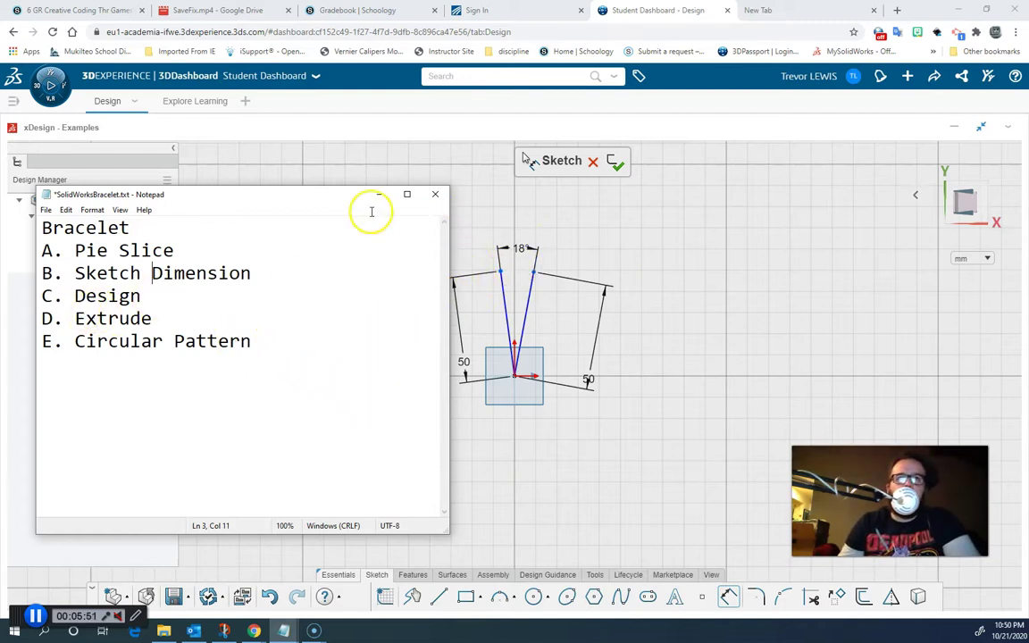
drag(339, 200, 591, 216)
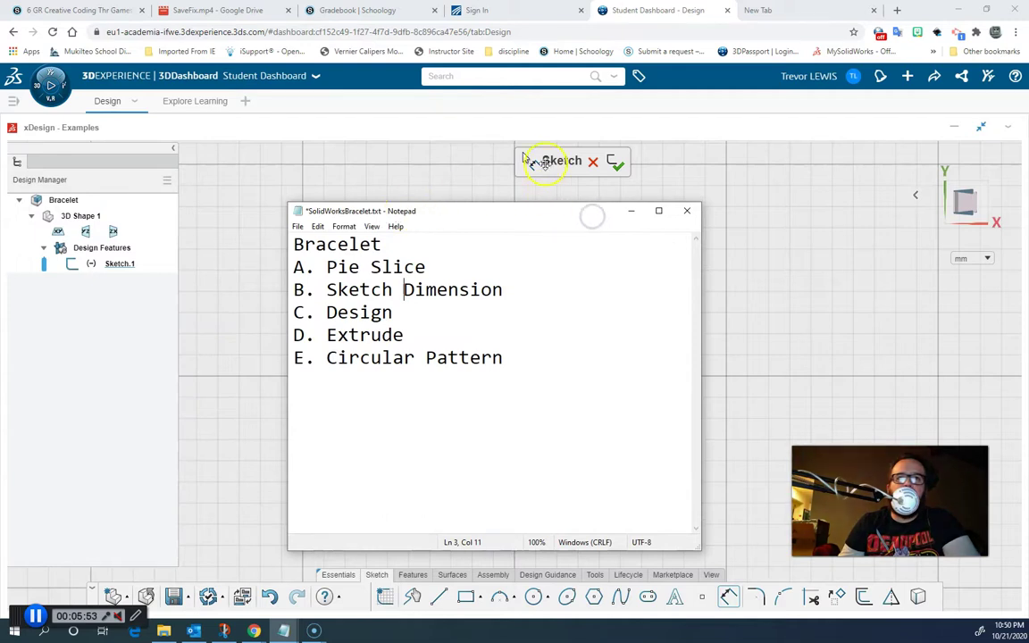
click(630, 213)
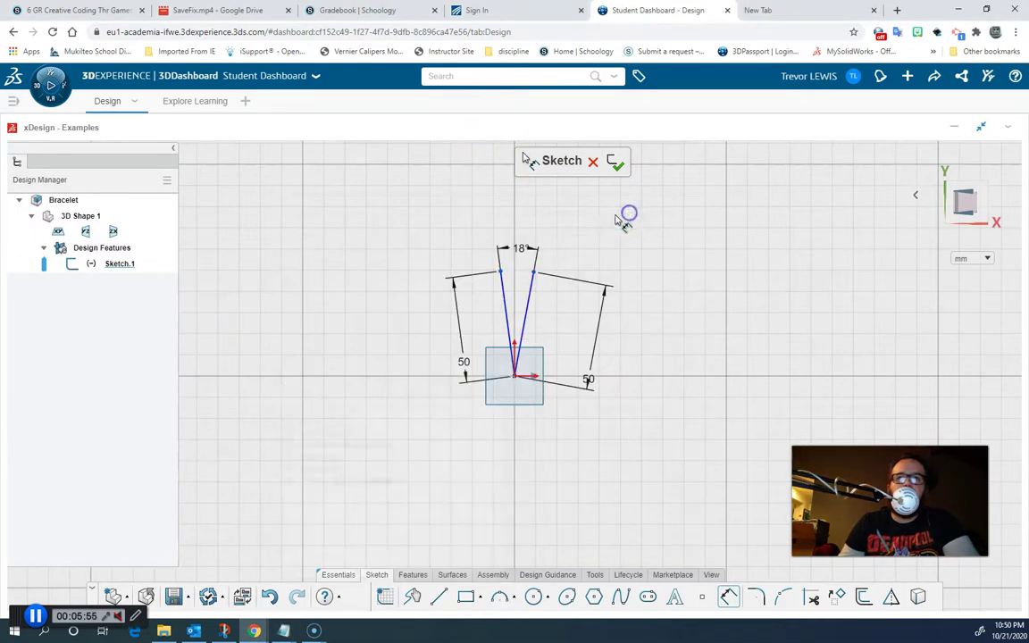
- Zoom in and draw a spline from the left line's top end rising to the wave crest
scroll(519, 276, down, 6)
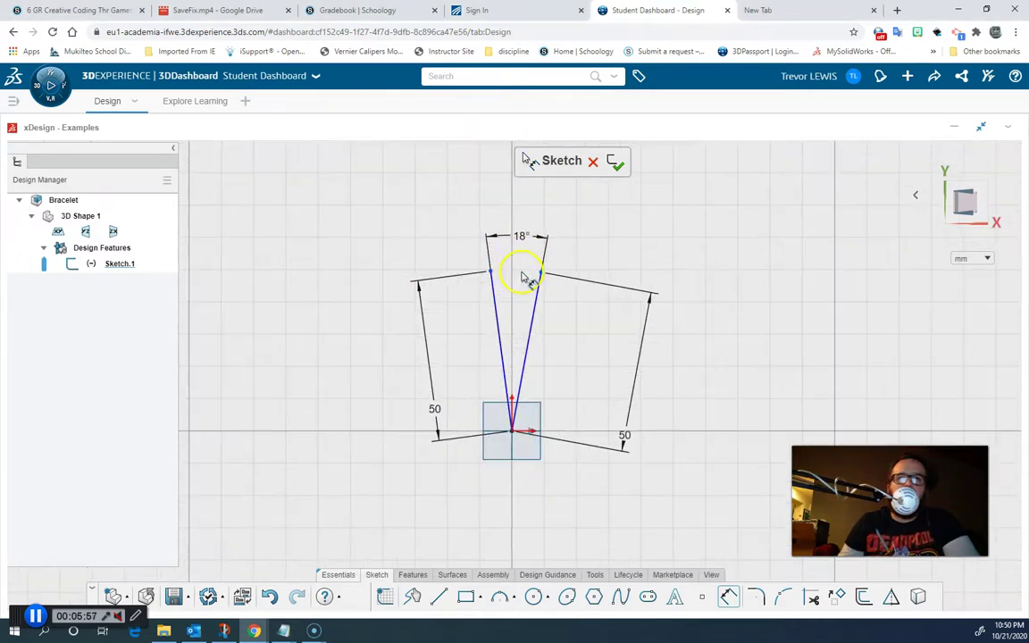
scroll(519, 273, down, 1)
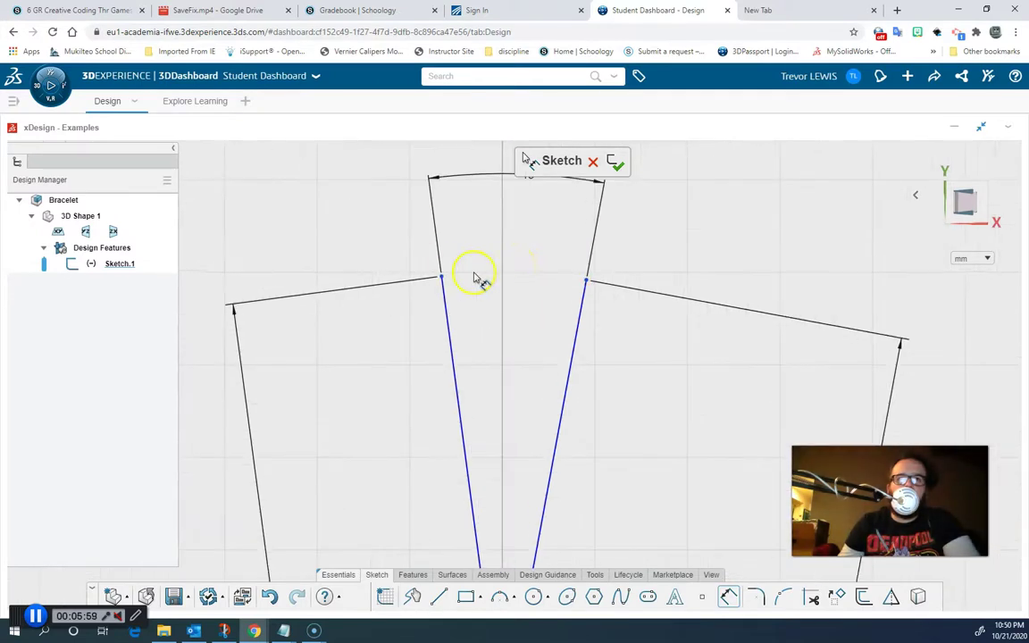
scroll(489, 285, down, 4)
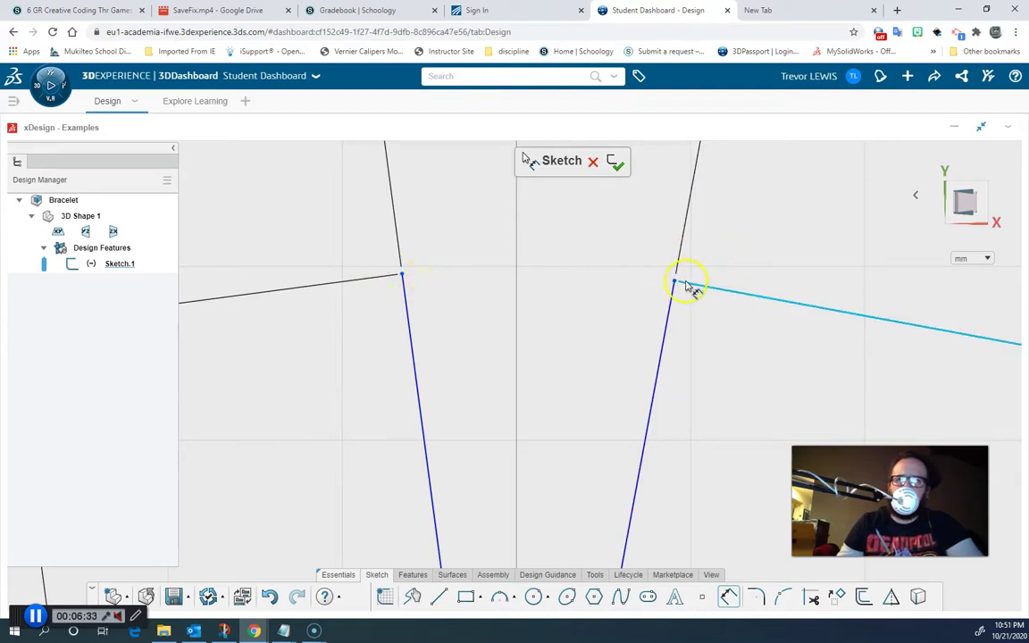
scroll(544, 230, up, 1)
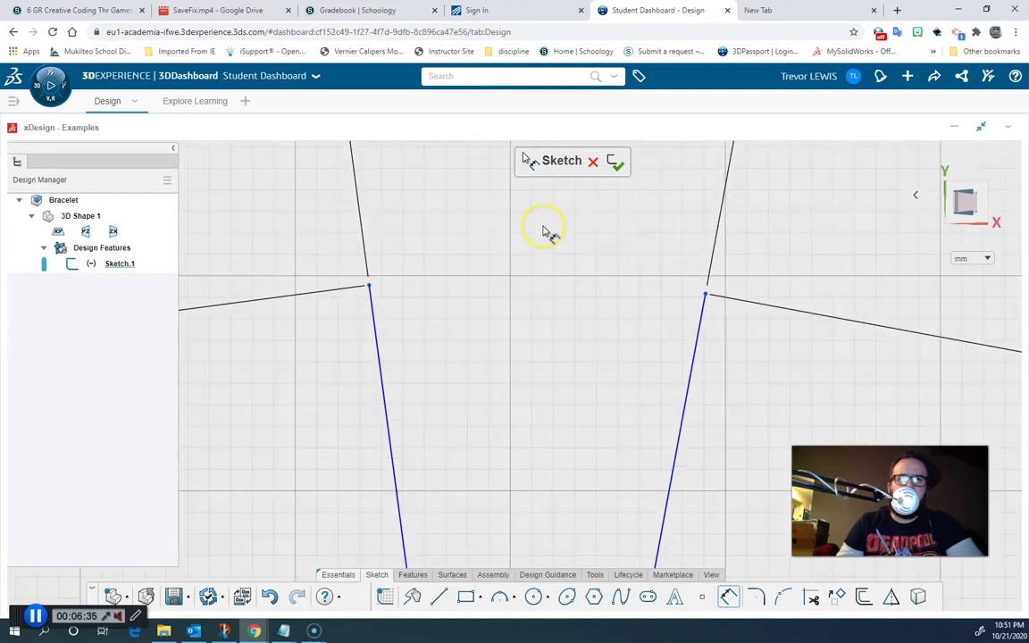
scroll(544, 230, down, 1)
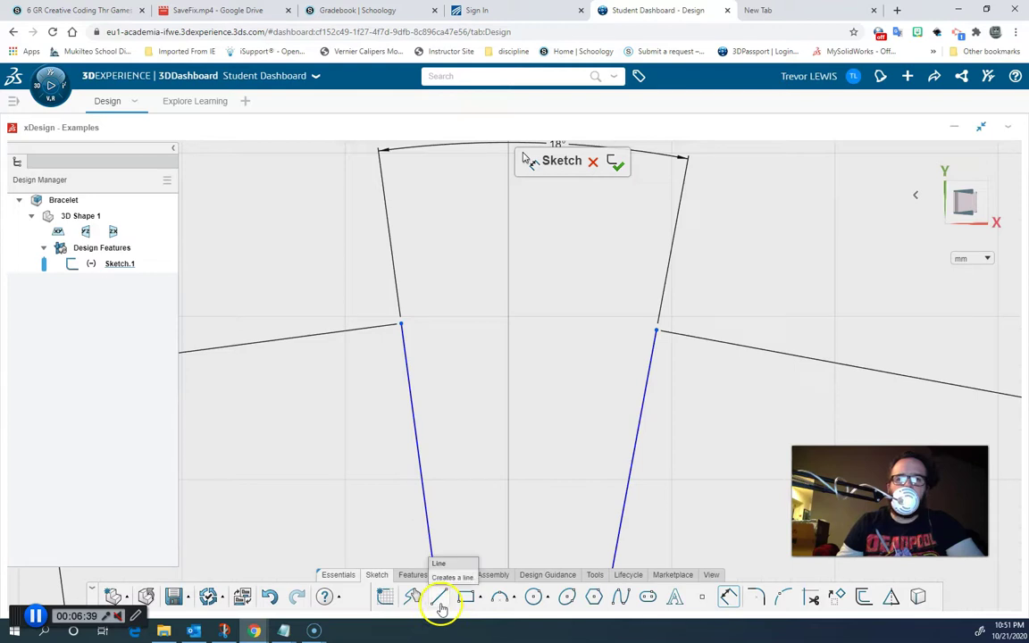
click(622, 598)
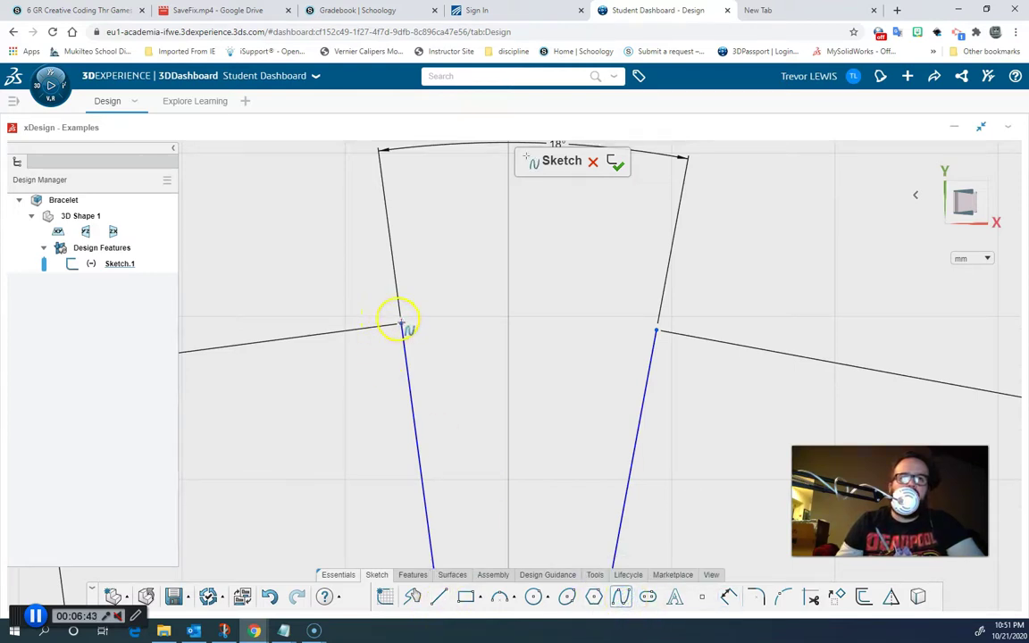
click(401, 323)
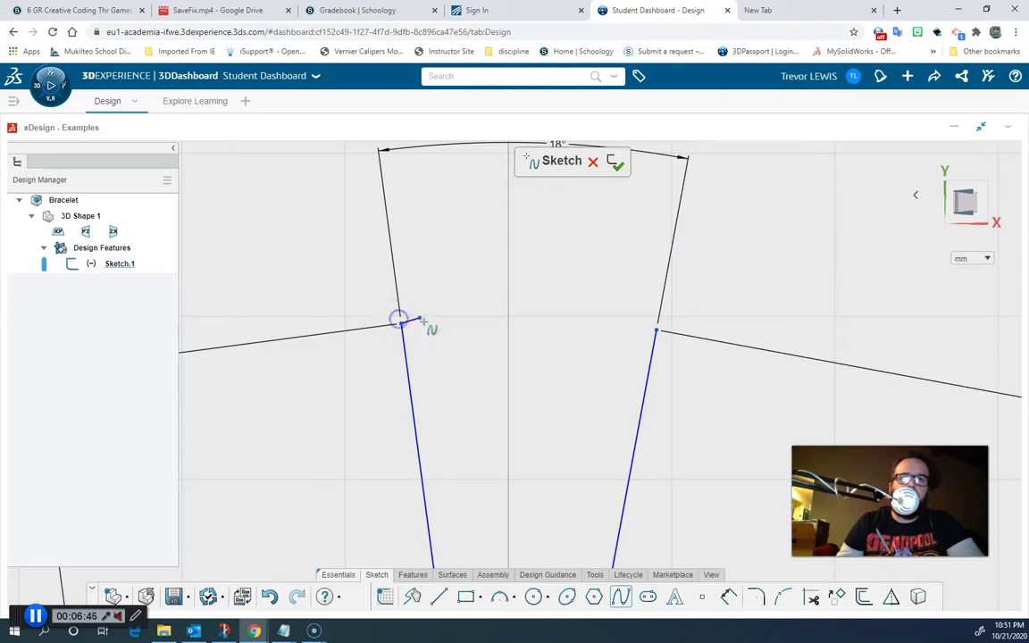
mouse_move(435, 320)
mouse_down()
mouse_move(468, 259)
mouse_move(497, 240)
mouse_up()
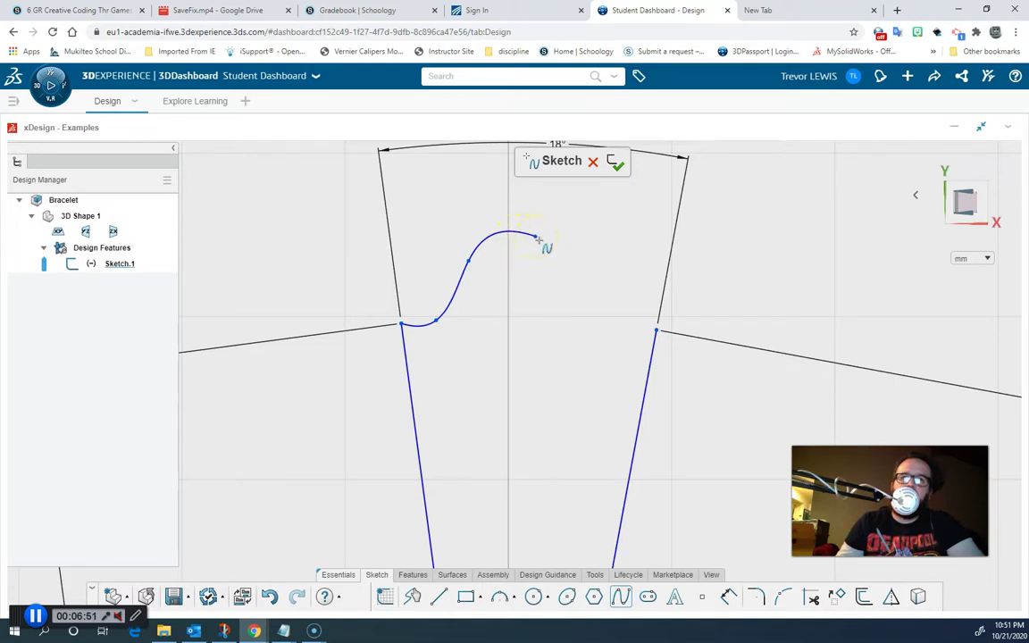
click(535, 237)
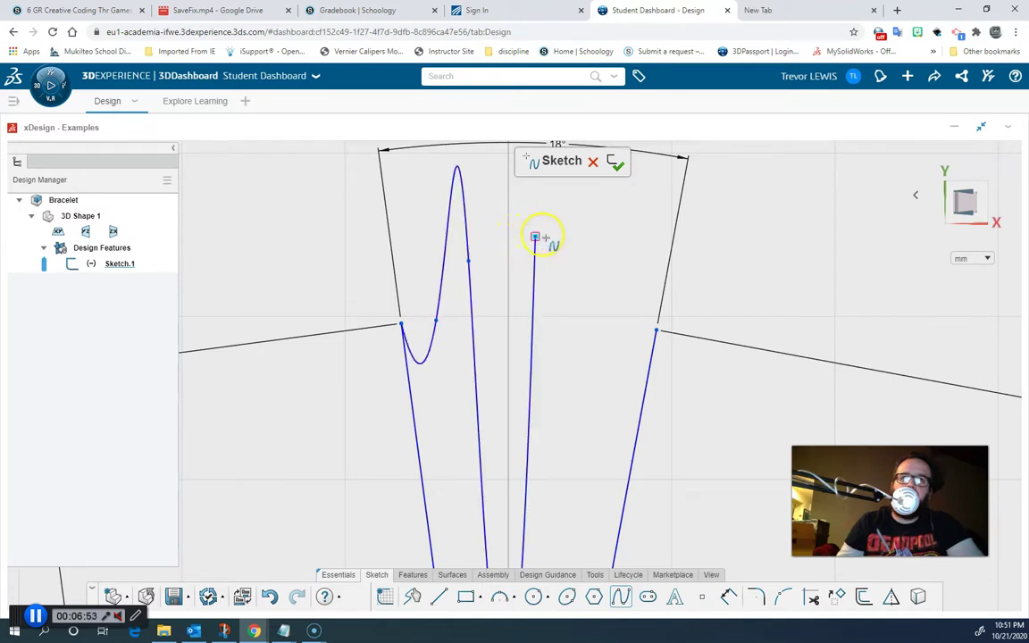
click(535, 237)
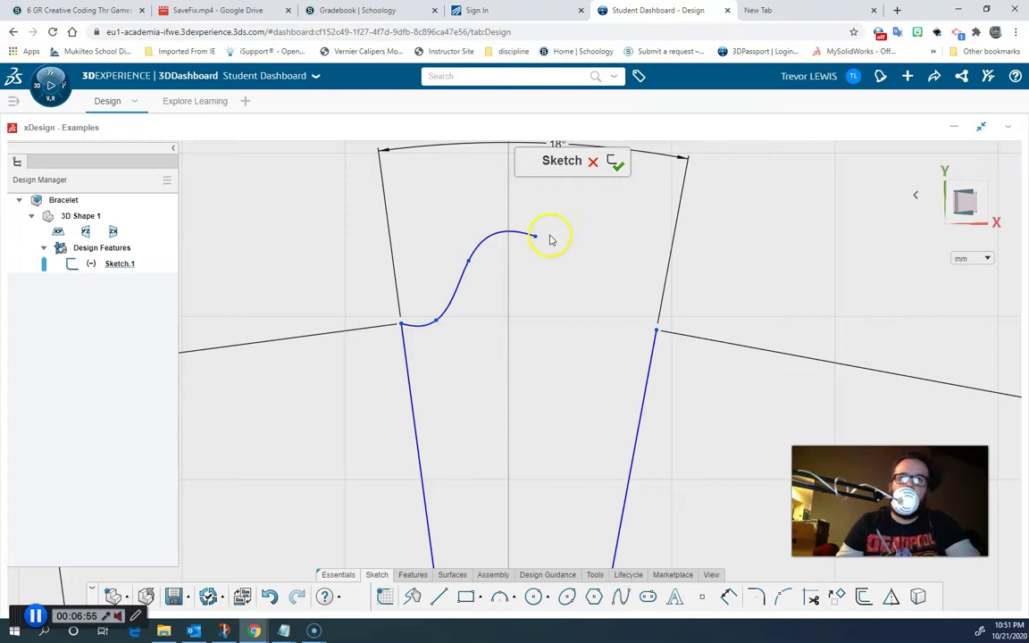
- Draw a second spline from the crest curling downward and back up into the wave's hook
click(622, 597)
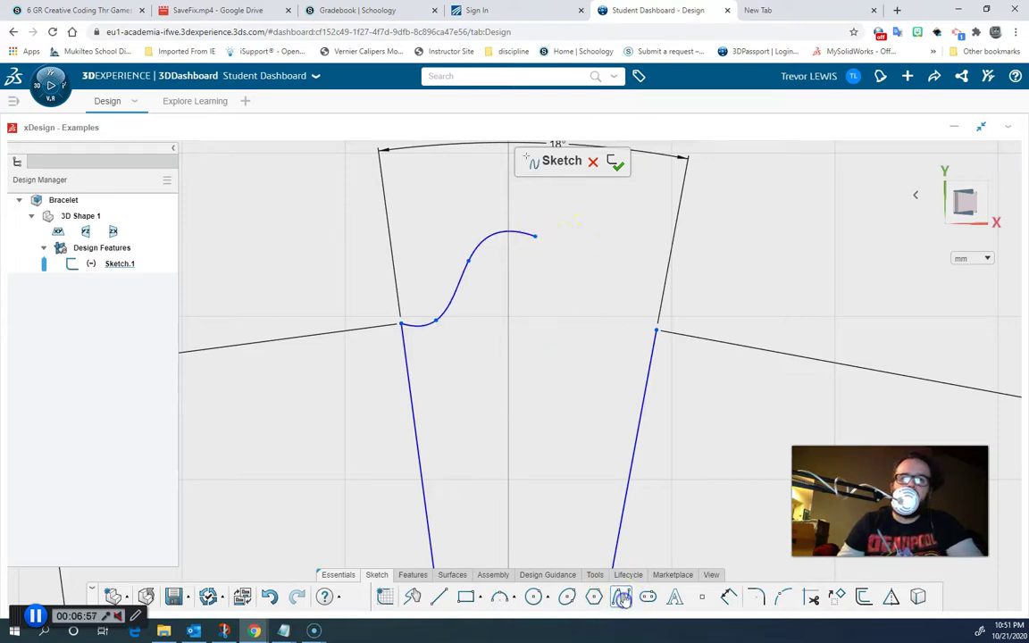
click(535, 236)
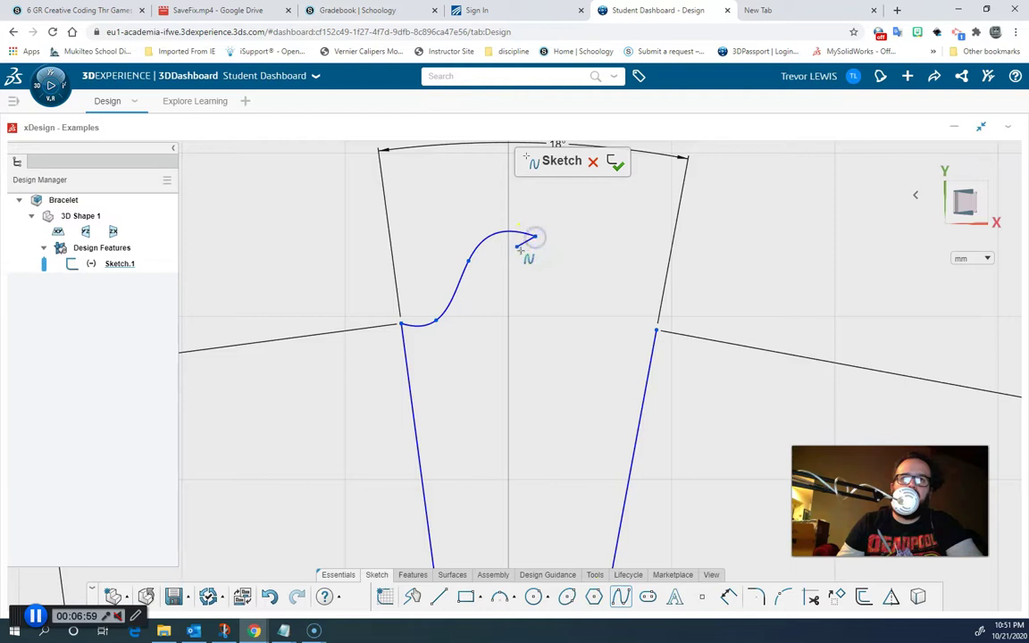
drag(506, 266, 527, 310)
click(555, 314)
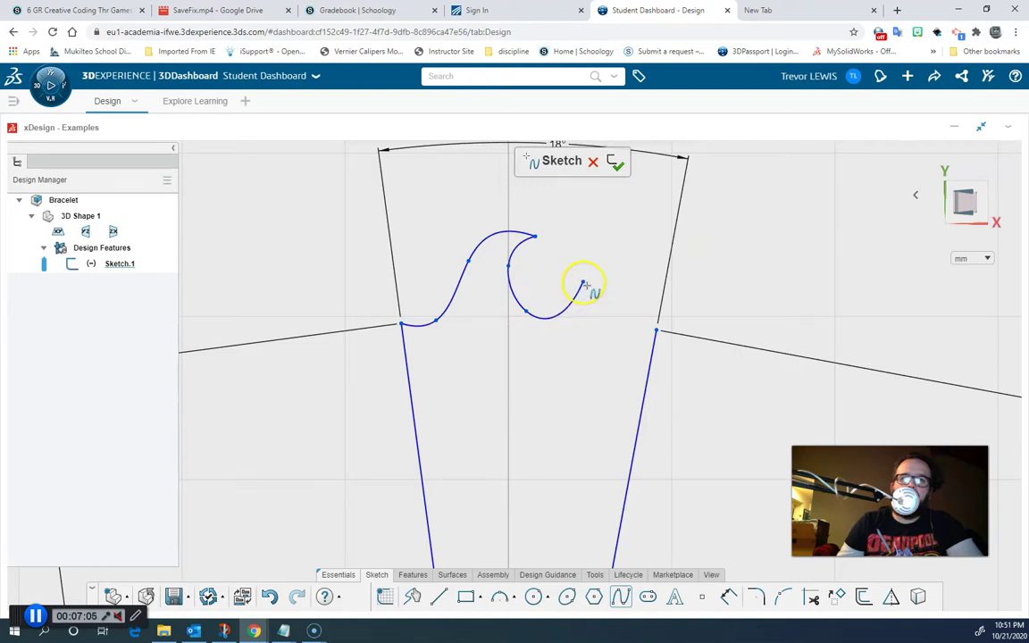
mouse_move(582, 284)
mouse_down()
mouse_move(594, 204)
mouse_move(532, 323)
mouse_move(427, 328)
mouse_move(473, 303)
mouse_move(523, 254)
mouse_move(551, 277)
mouse_move(574, 266)
mouse_move(540, 237)
mouse_move(487, 245)
mouse_move(514, 246)
mouse_move(510, 234)
mouse_move(531, 239)
mouse_move(535, 253)
mouse_move(406, 355)
mouse_move(516, 218)
mouse_move(604, 260)
mouse_move(606, 227)
mouse_move(557, 211)
mouse_move(565, 196)
mouse_move(597, 202)
mouse_move(587, 239)
mouse_up()
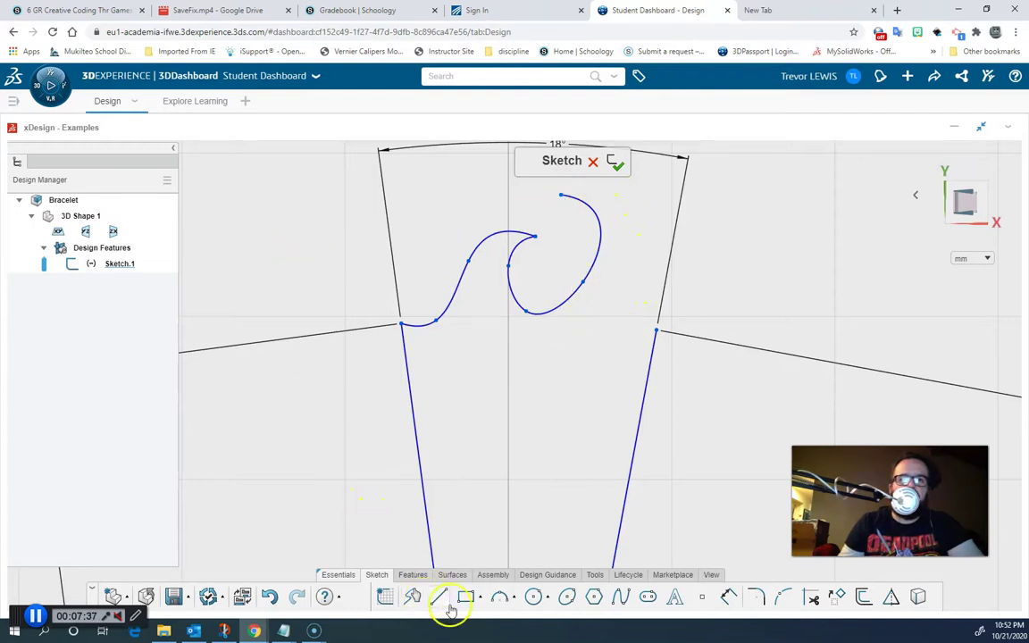
- Draw a spline from the curl's top over the crest down to the right line's endpoint
click(620, 595)
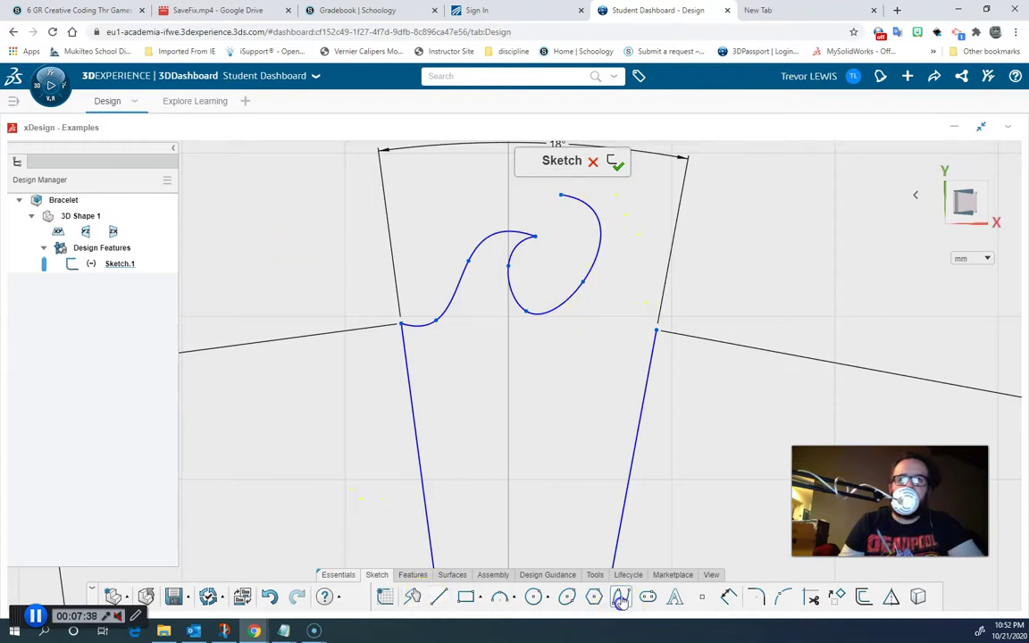
click(558, 193)
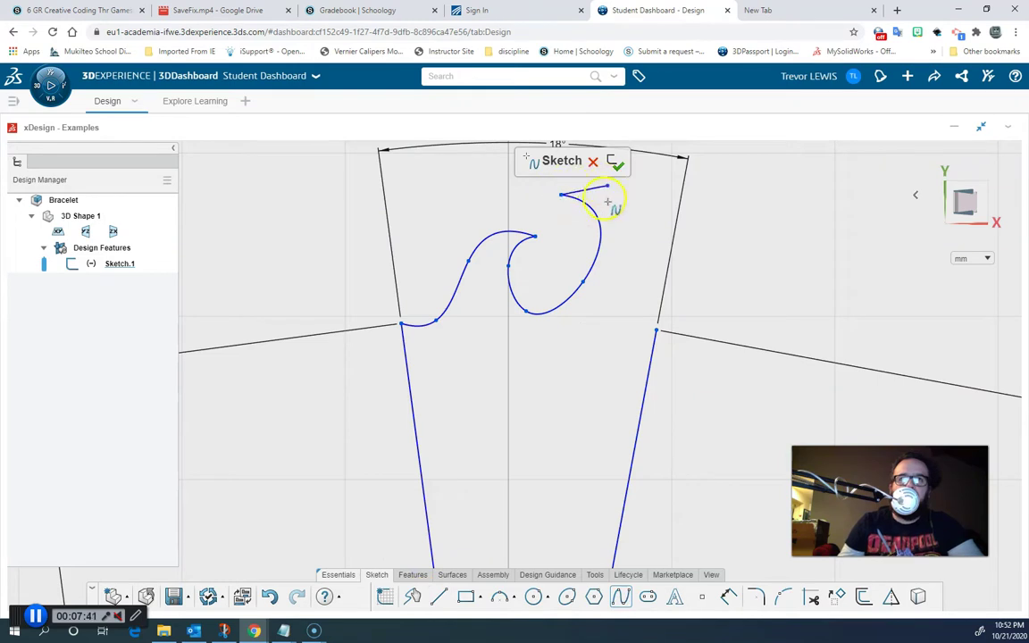
click(605, 207)
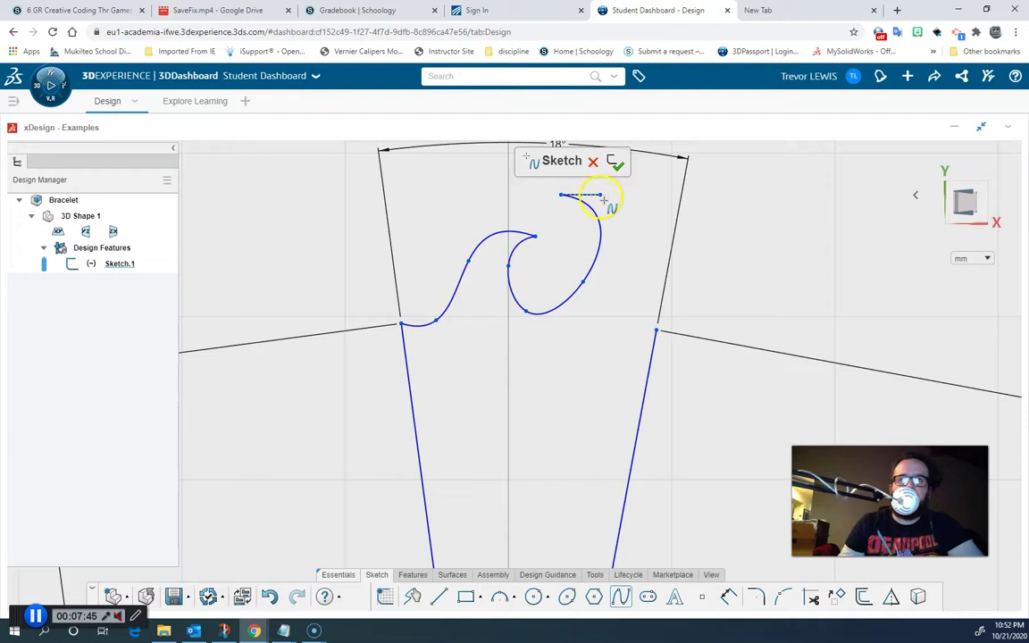
click(602, 185)
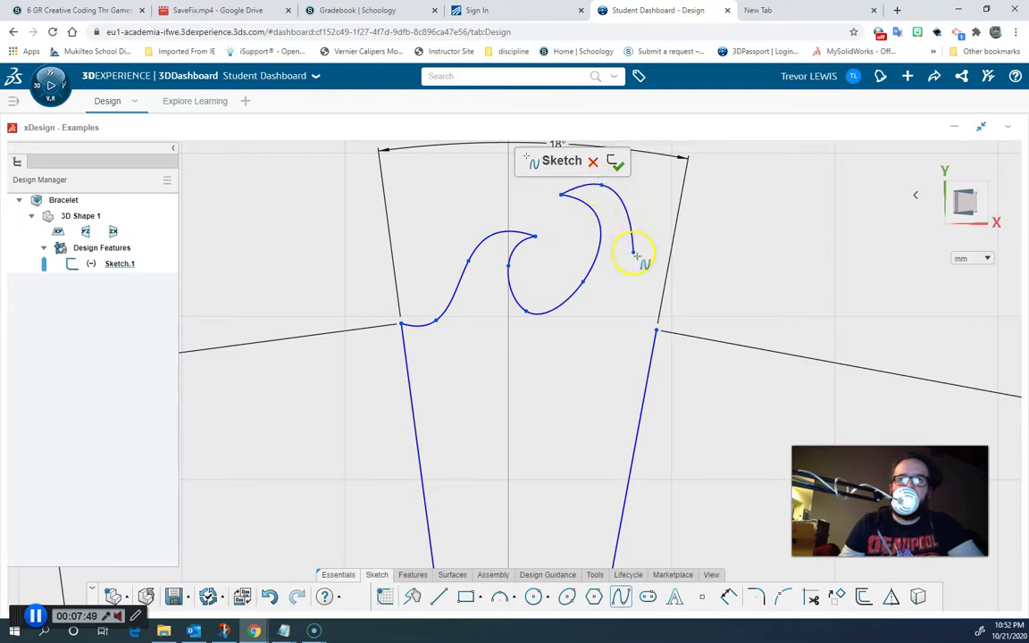
click(633, 255)
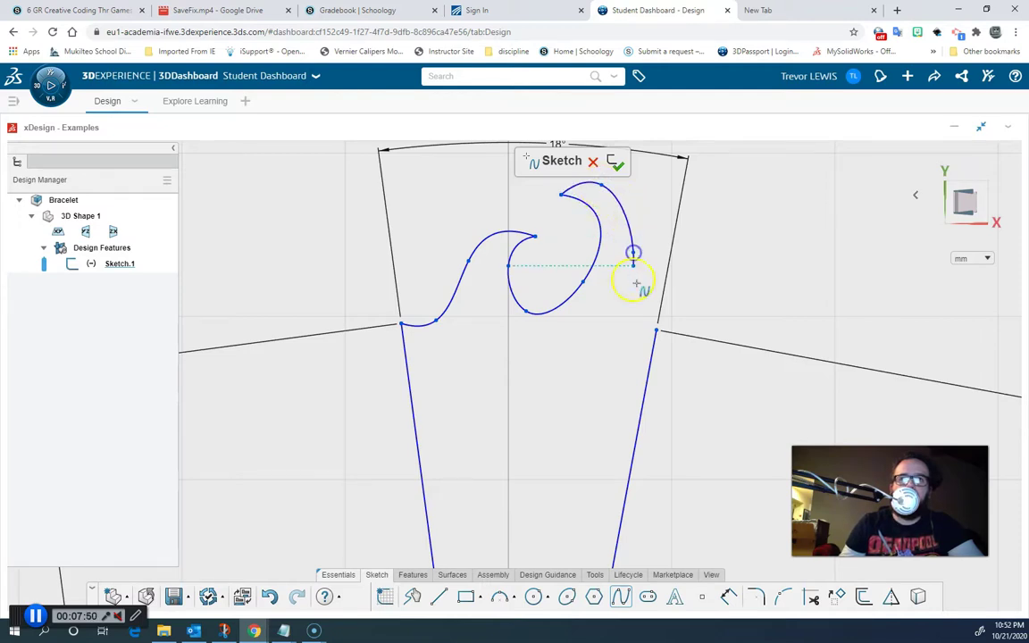
click(603, 321)
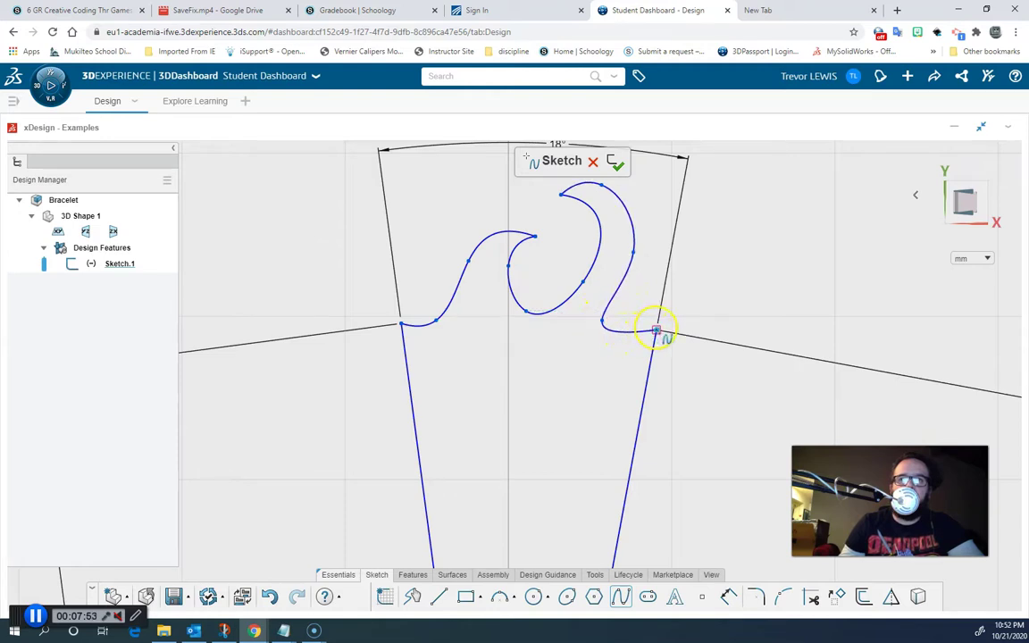
click(656, 329)
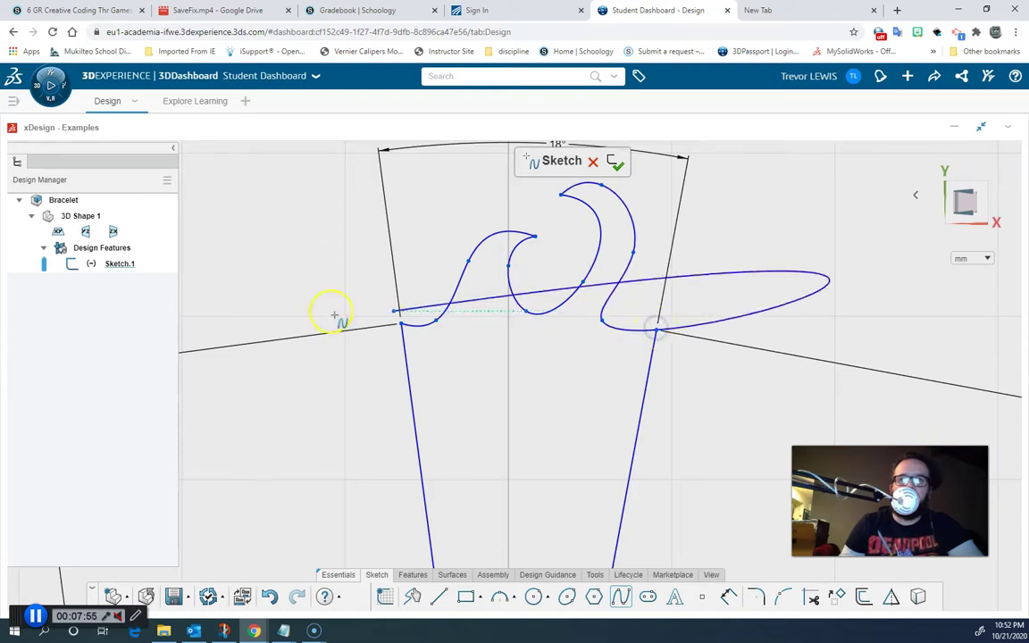
click(613, 161)
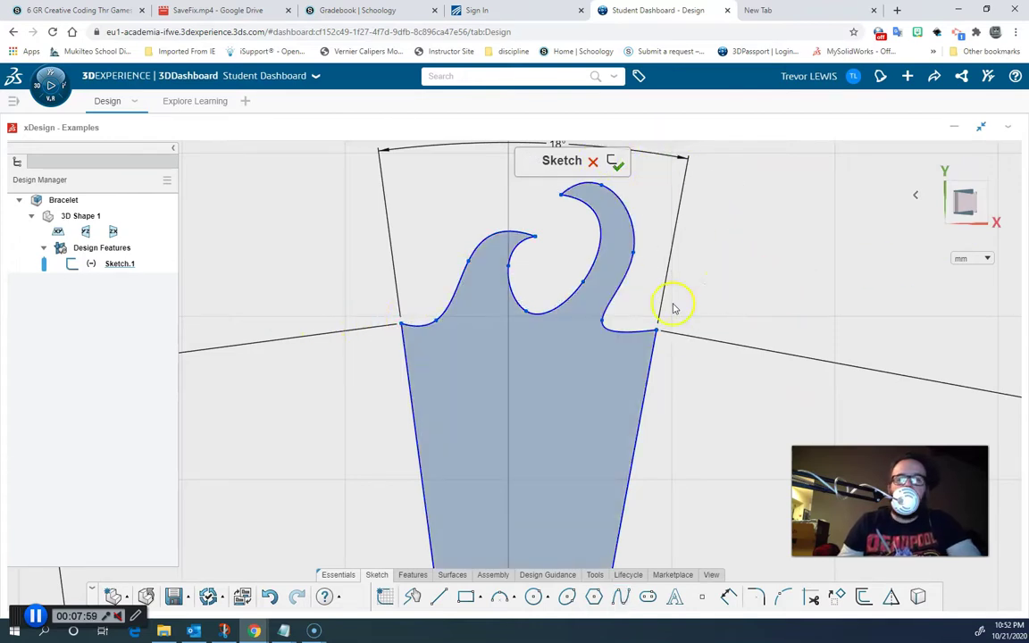
key(Escape)
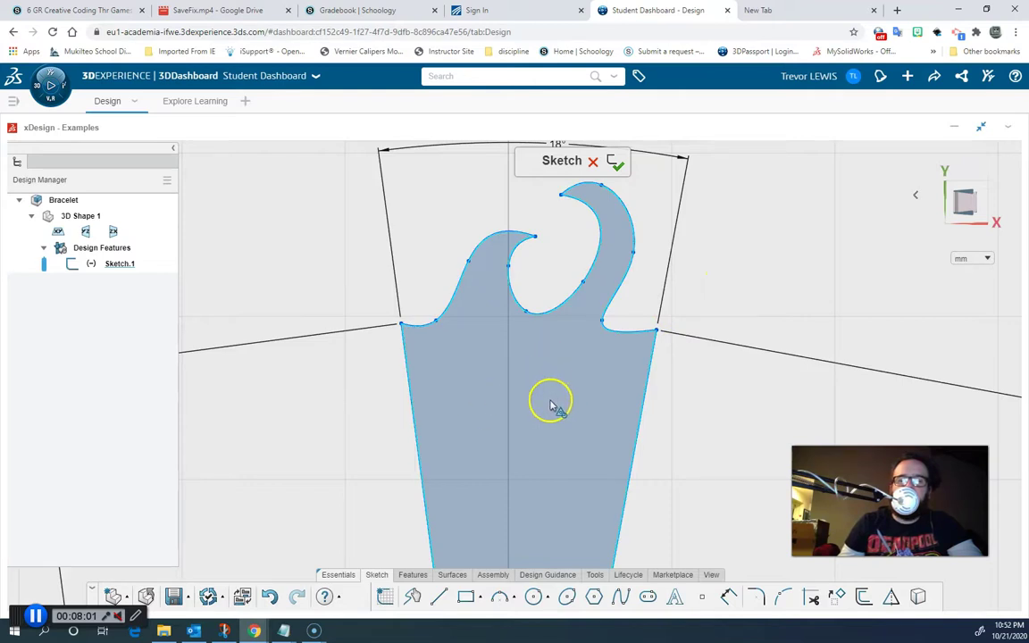
- Exit Sketch.1 and orbit the view to see the wedge profile obliquely
click(615, 167)
scroll(590, 364, up, 2)
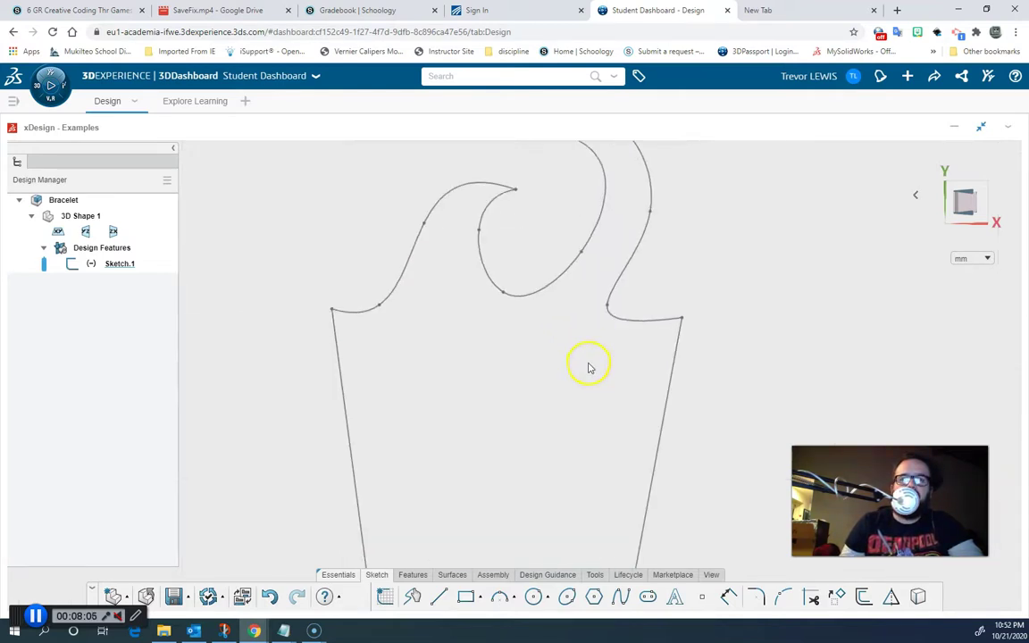
scroll(591, 362, down, 6)
scroll(484, 470, down, 2)
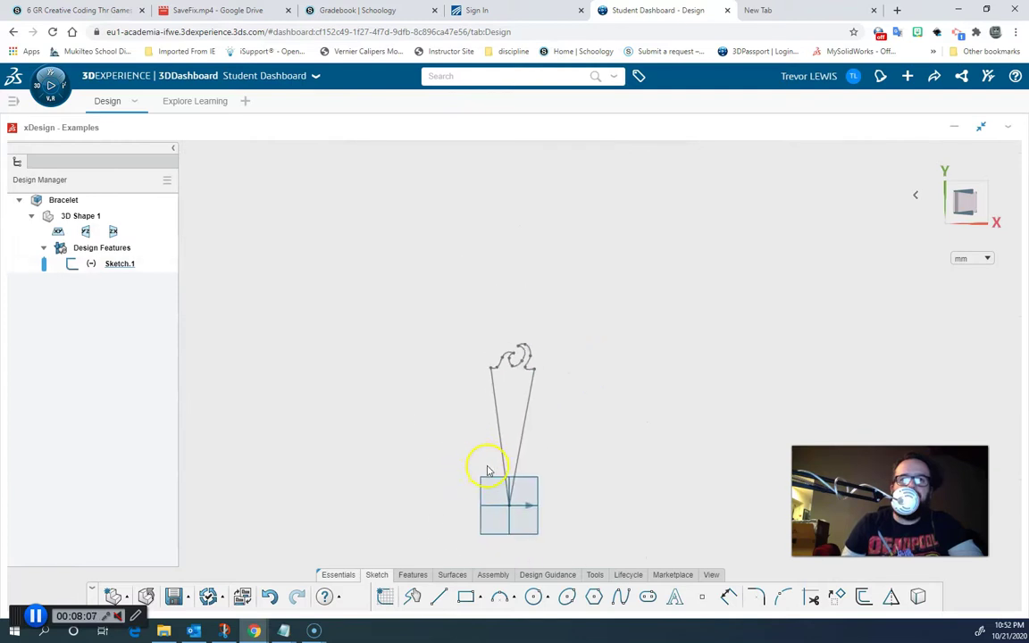
scroll(500, 540, up, 2)
scroll(511, 458, down, 1)
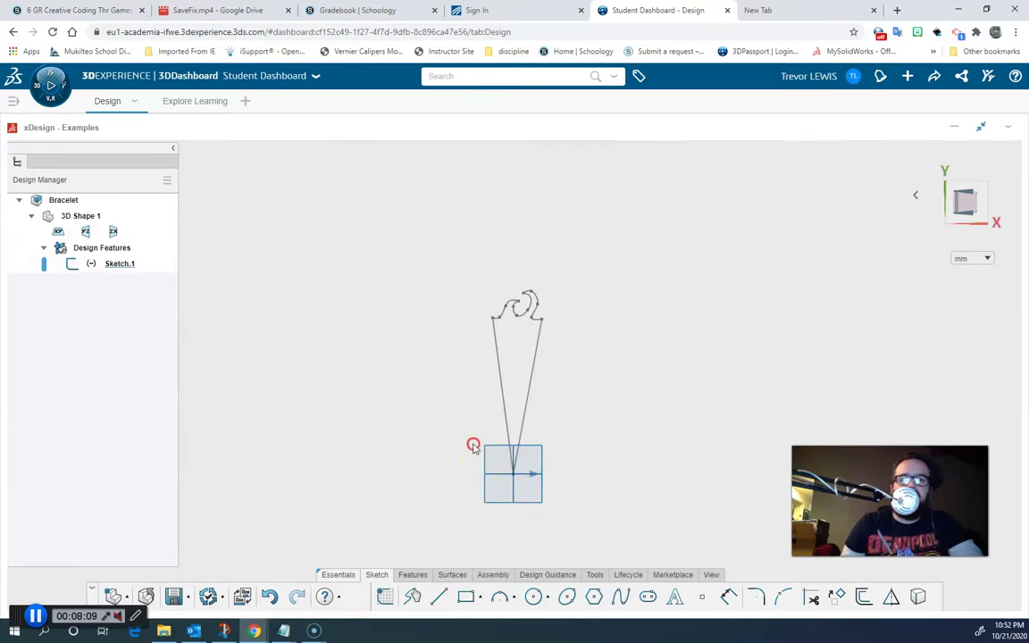
mouse_move(473, 445)
middle_down()
mouse_move(468, 409)
mouse_move(408, 344)
middle_up()
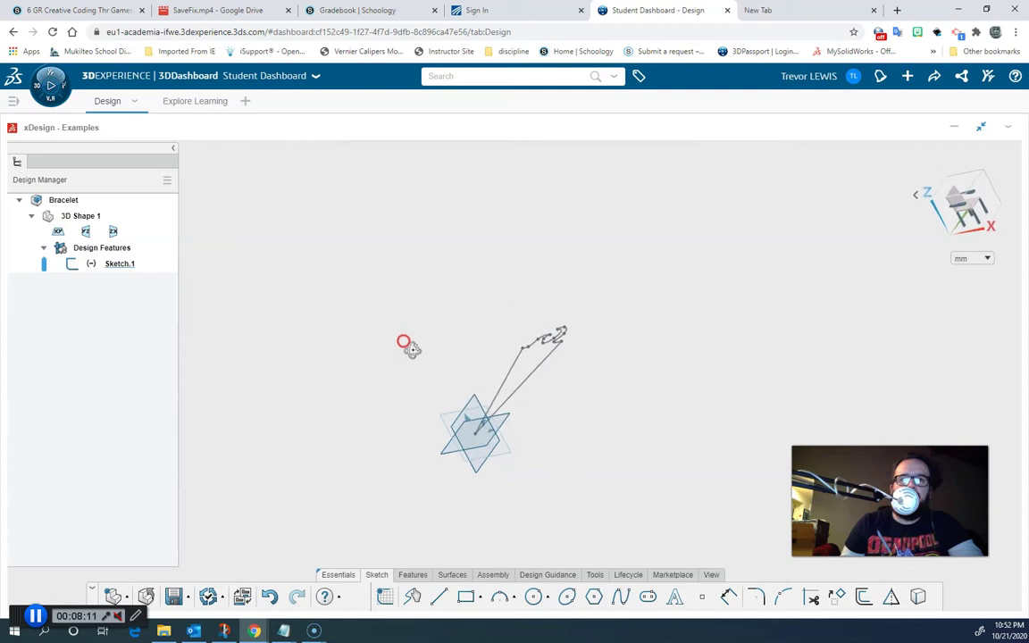
- Extrude the wave-topped wedge profile about 13.09 mm as Extrude.1
click(413, 576)
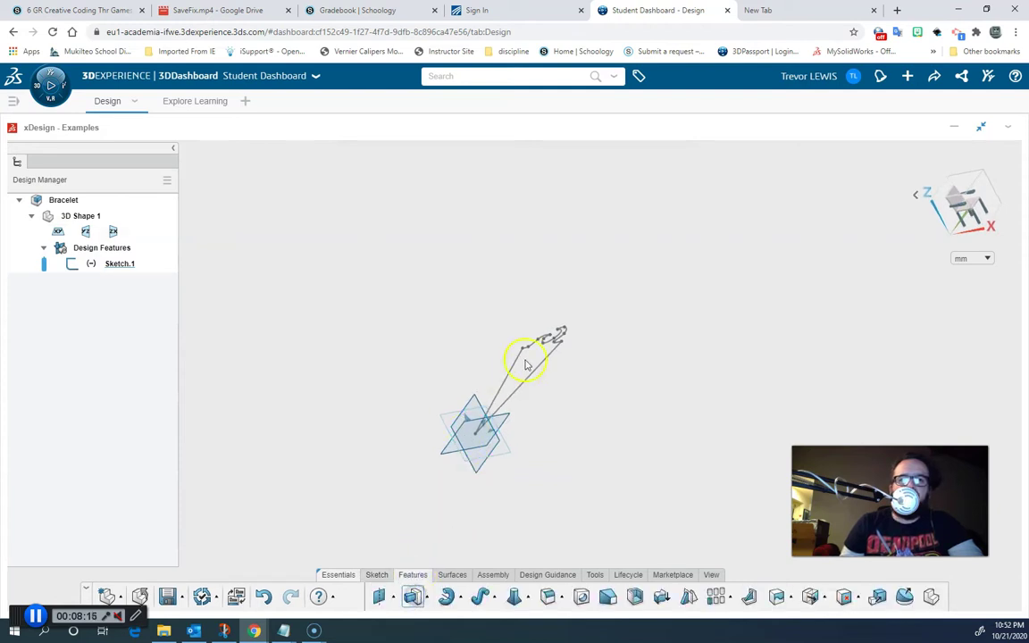
click(531, 386)
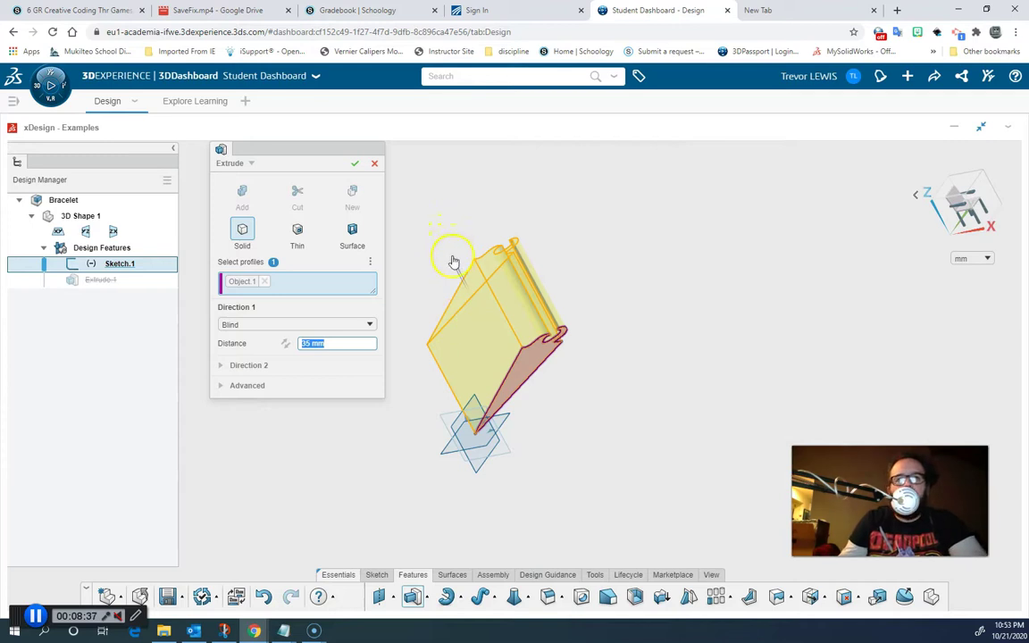
drag(455, 268, 478, 321)
click(317, 348)
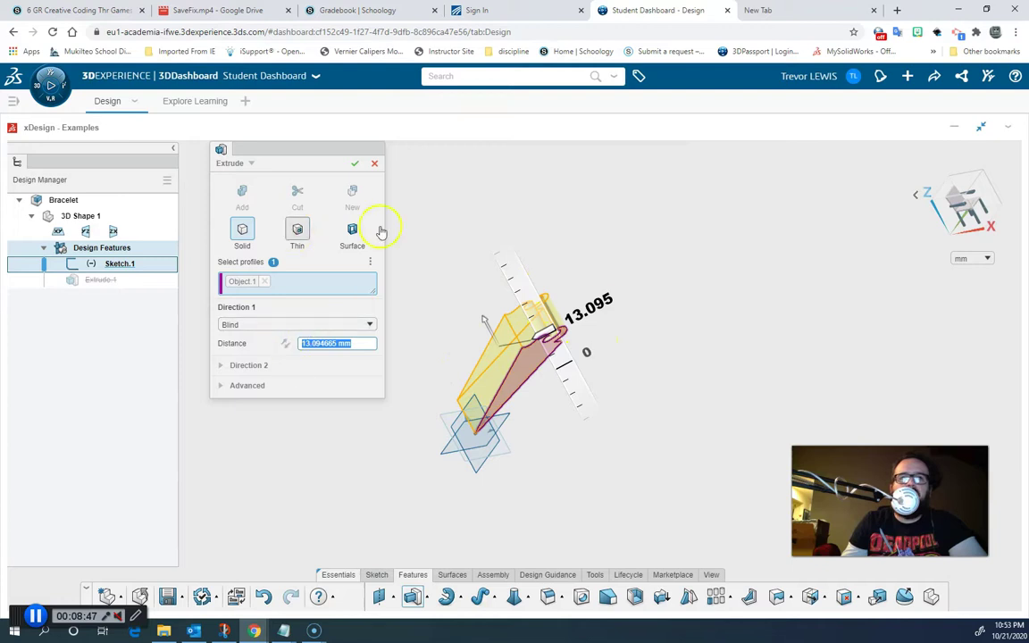
click(355, 164)
middle_drag(362, 482, 394, 483)
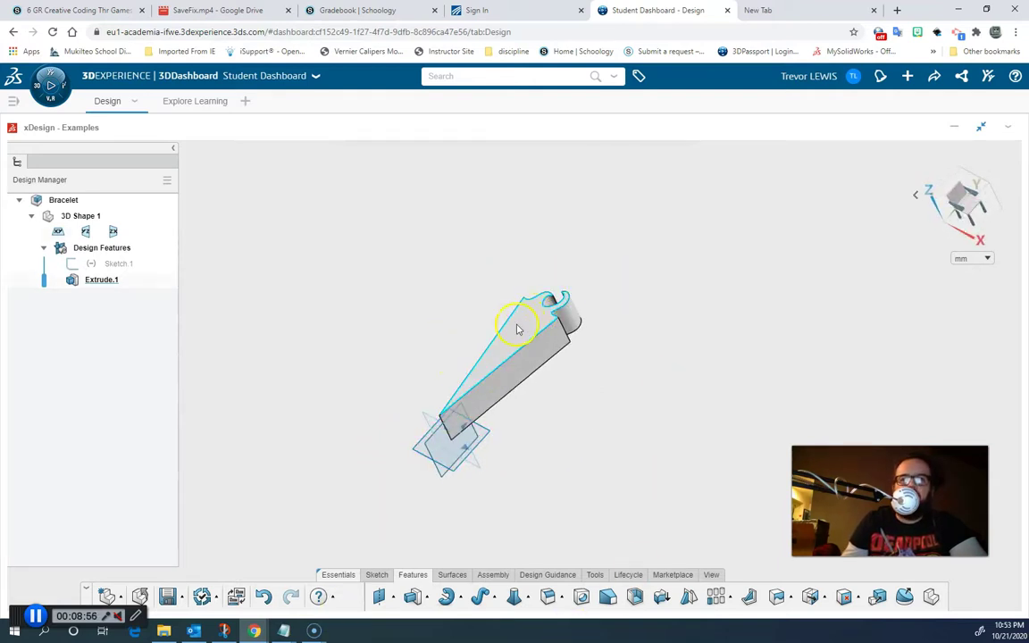
- Start a circular pattern of Extrude.1 using the extrusion's edge as the rotation axis
click(730, 599)
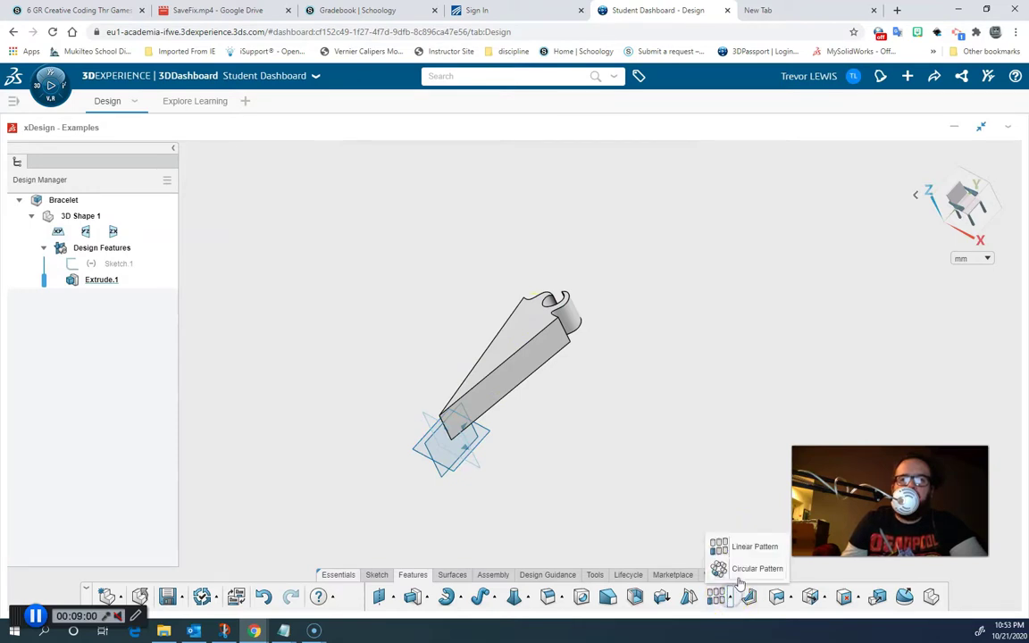
click(740, 569)
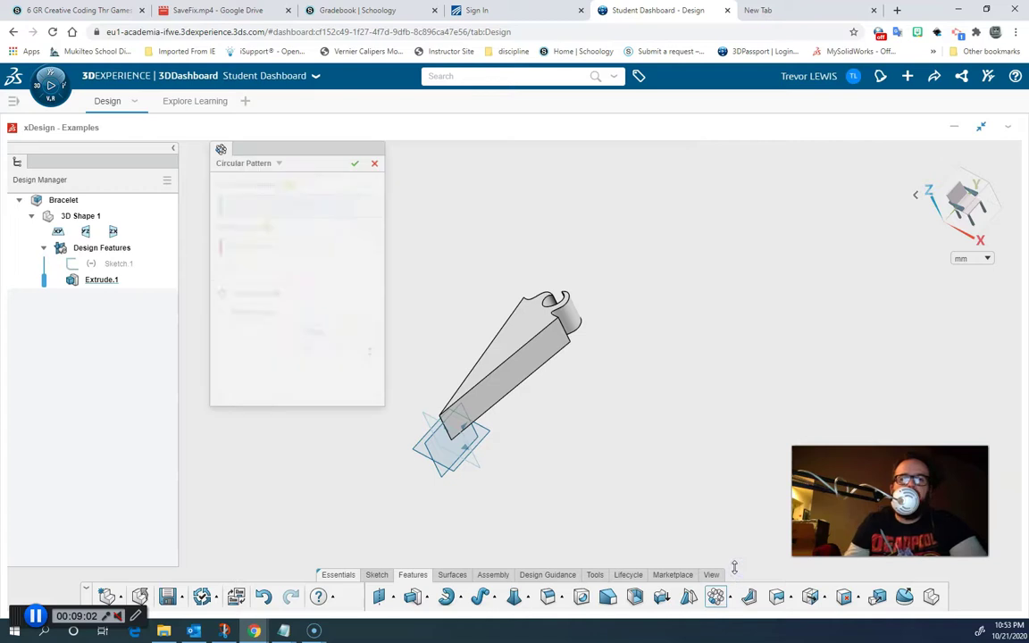
click(508, 374)
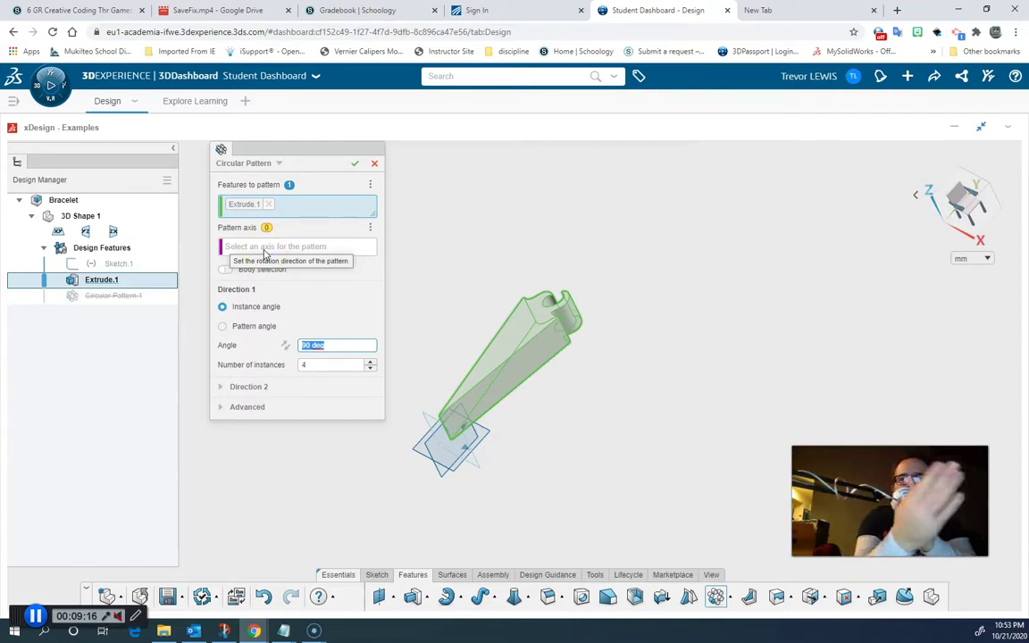
click(254, 234)
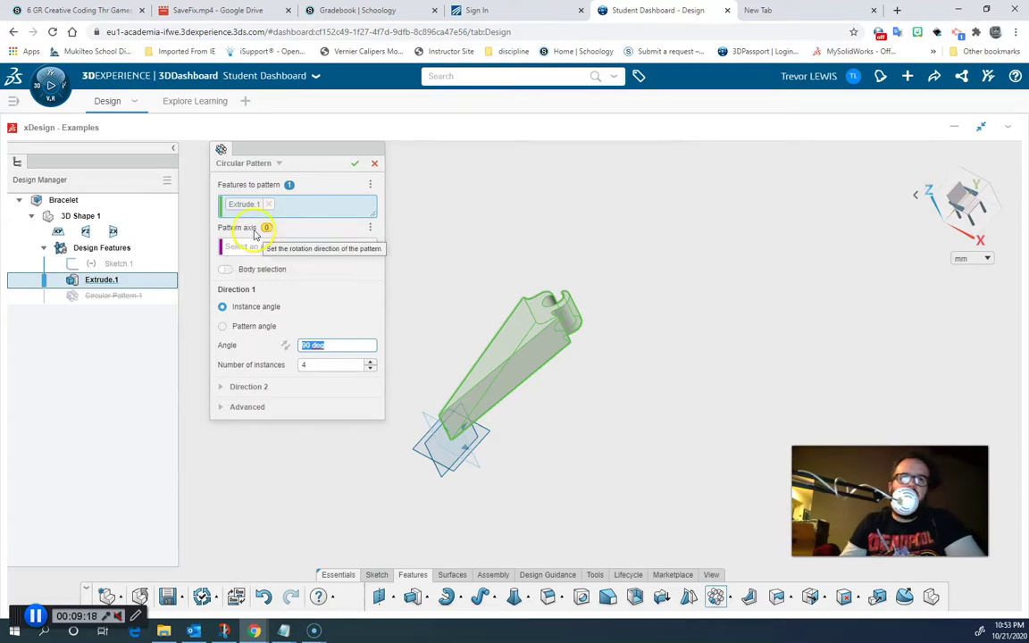
click(249, 249)
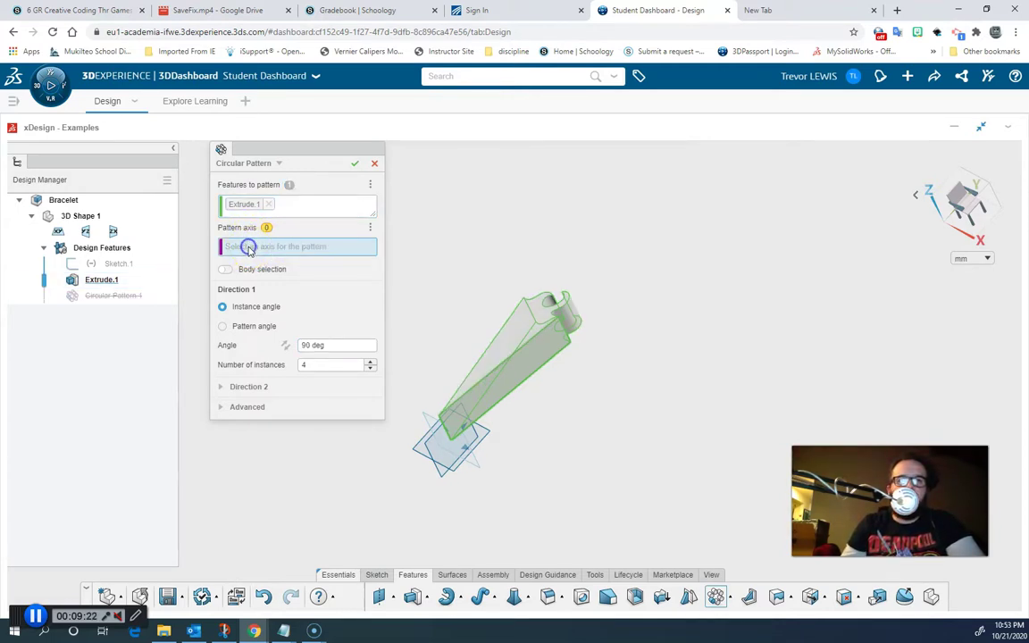
click(449, 440)
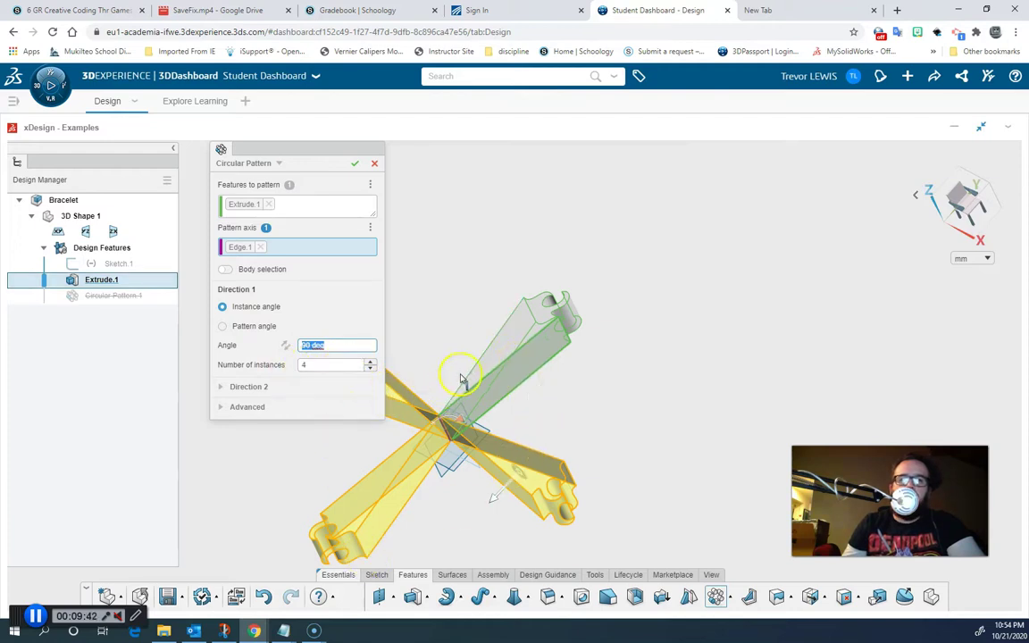
- Reduce the pattern copies and switch the spacing to a total pattern angle of 360 deg
click(371, 366)
click(371, 366)
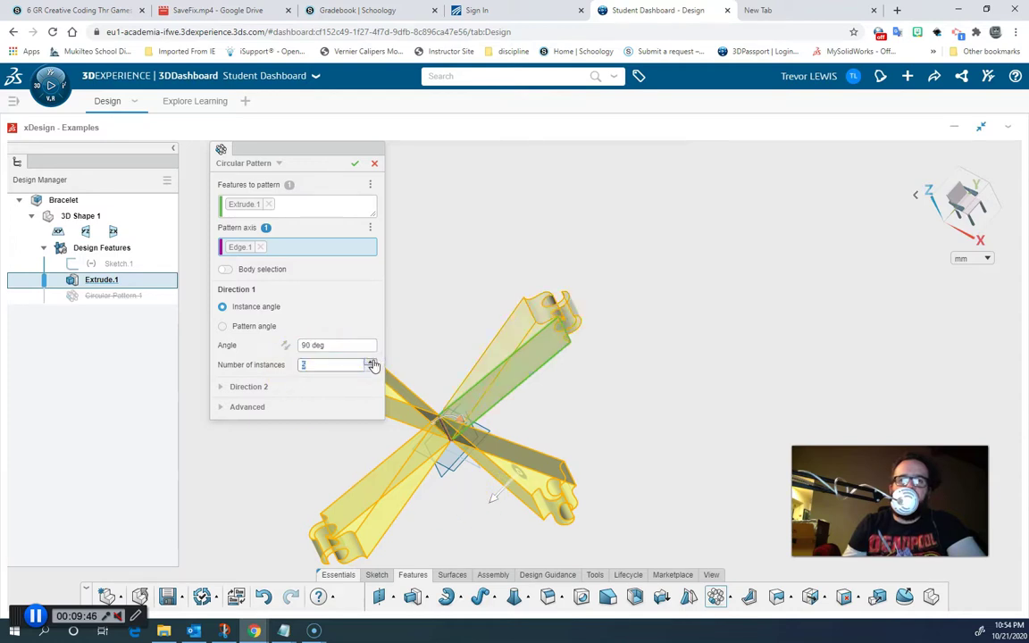
click(476, 391)
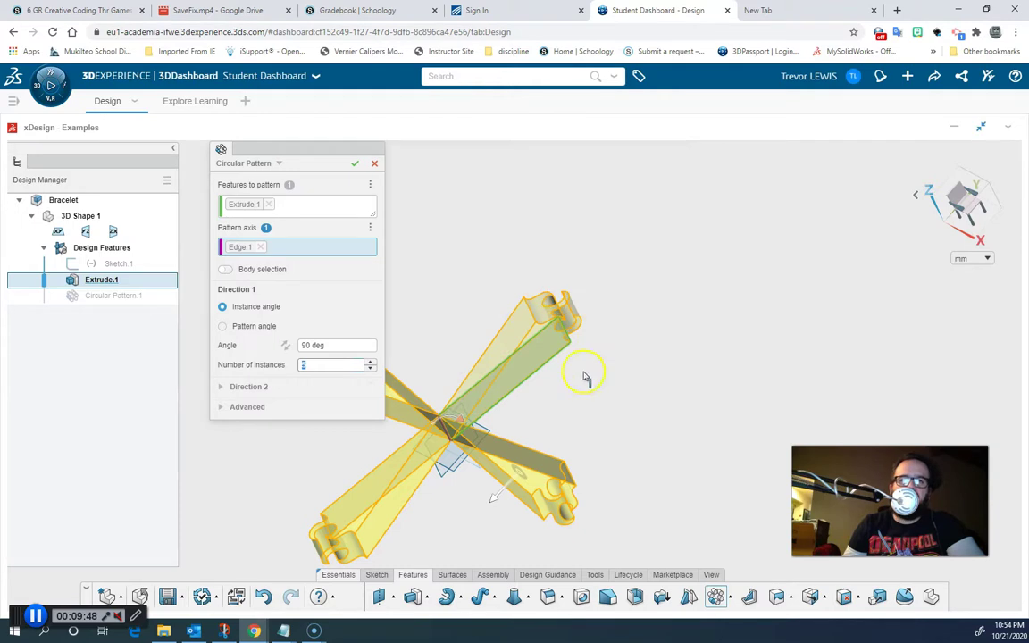
text(5)
click(245, 329)
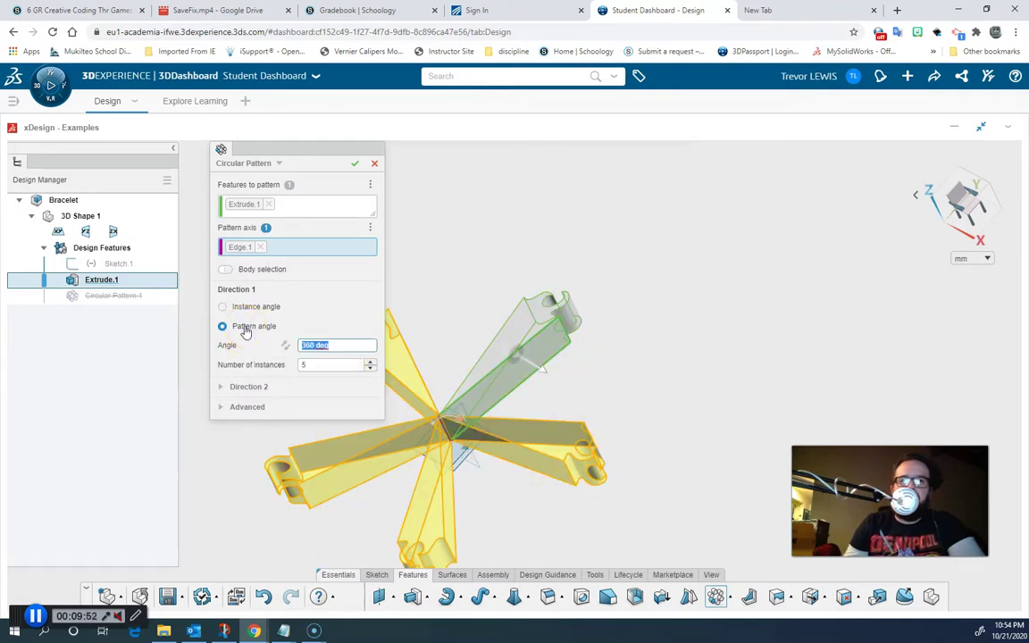
- Step the instance count with the spinner and select the current value of 10 for replacement
click(371, 361)
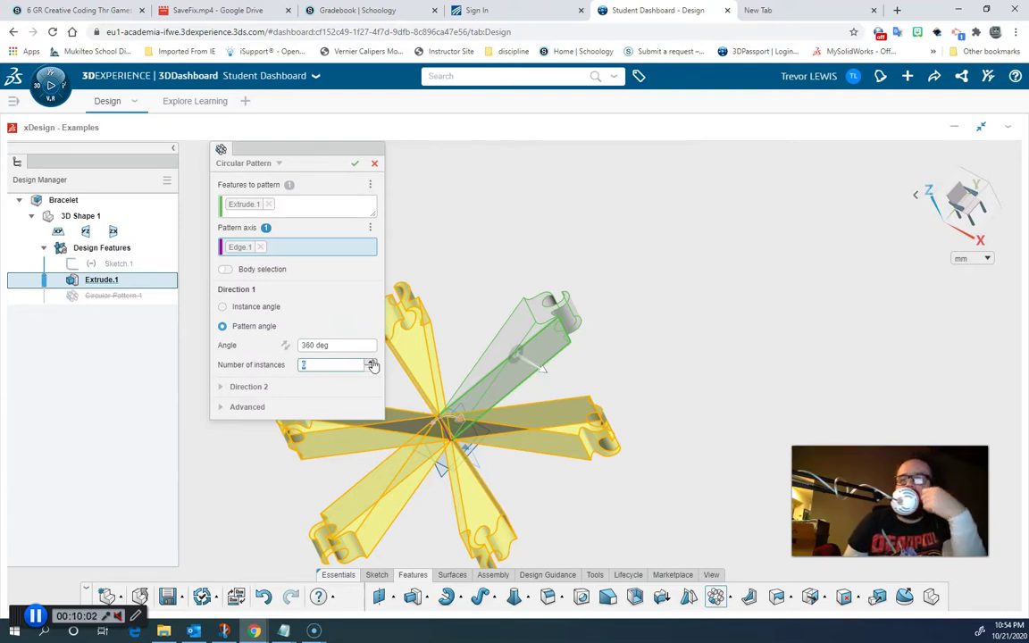
click(372, 367)
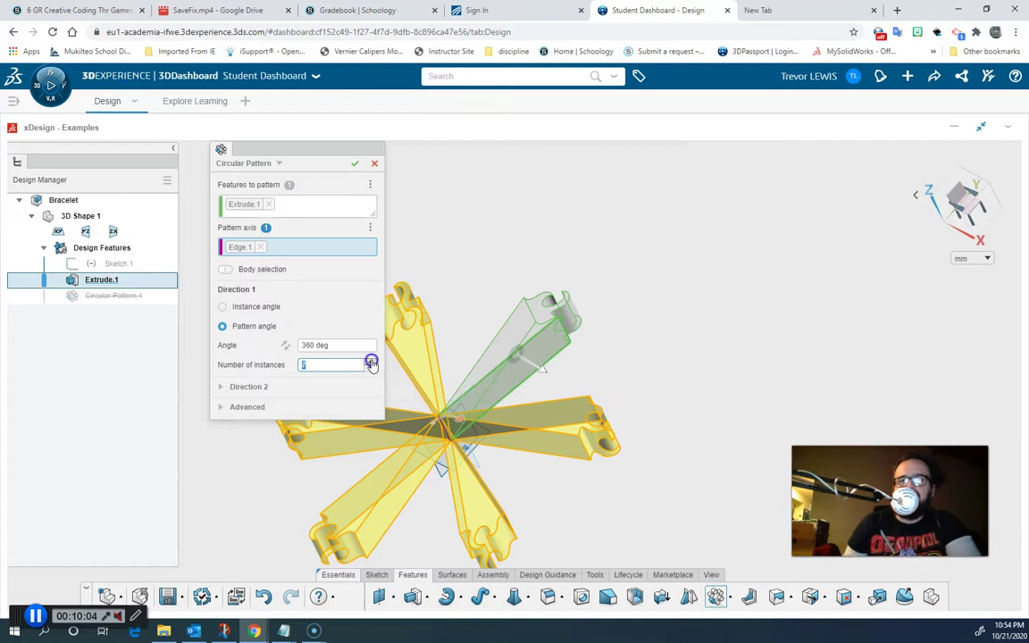
click(372, 361)
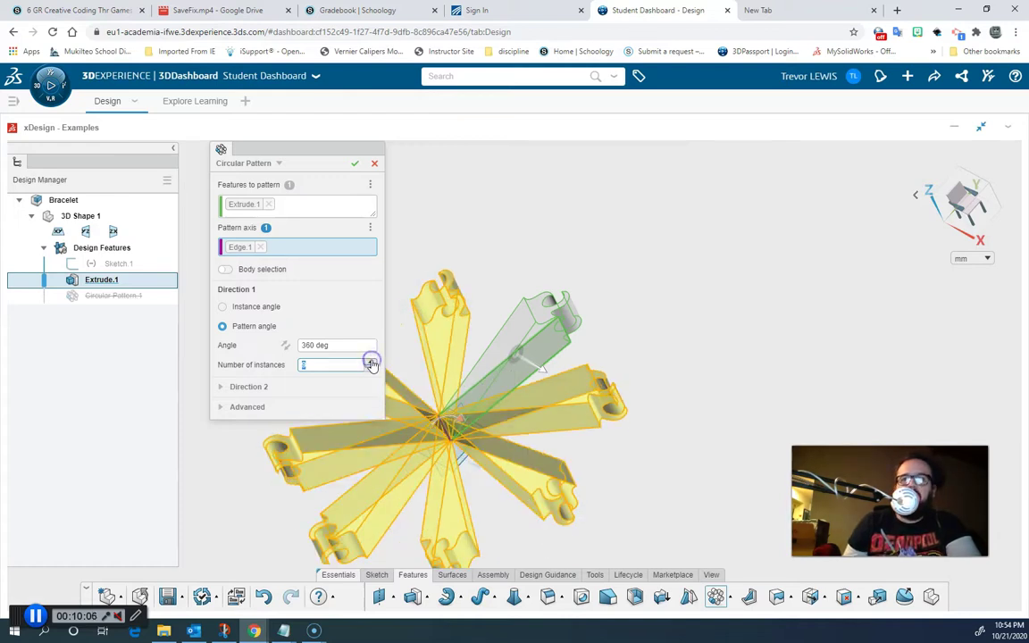
click(371, 362)
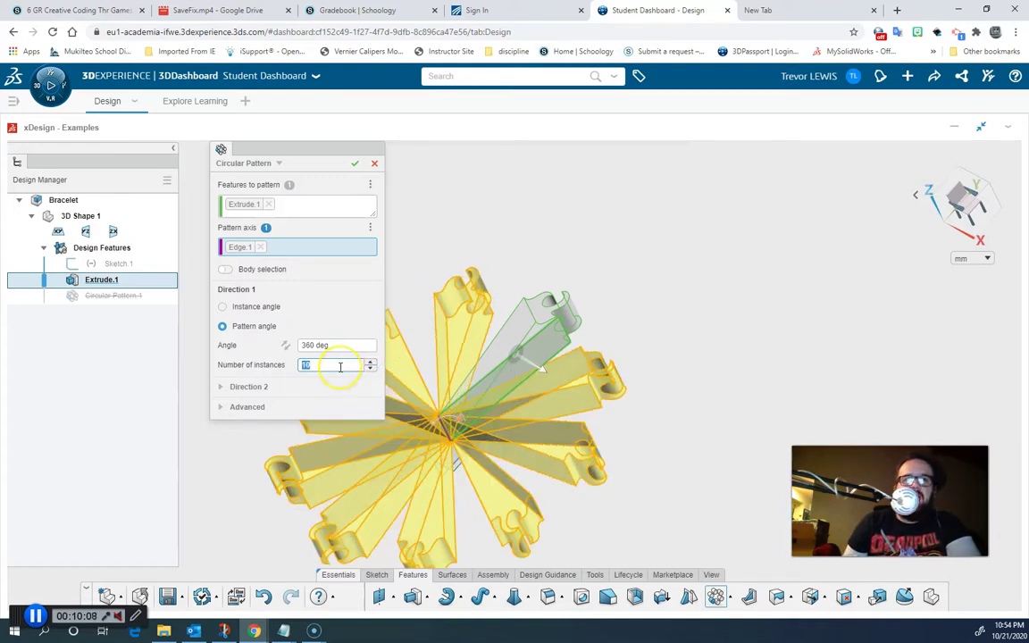
click(339, 367)
drag(339, 367, 303, 367)
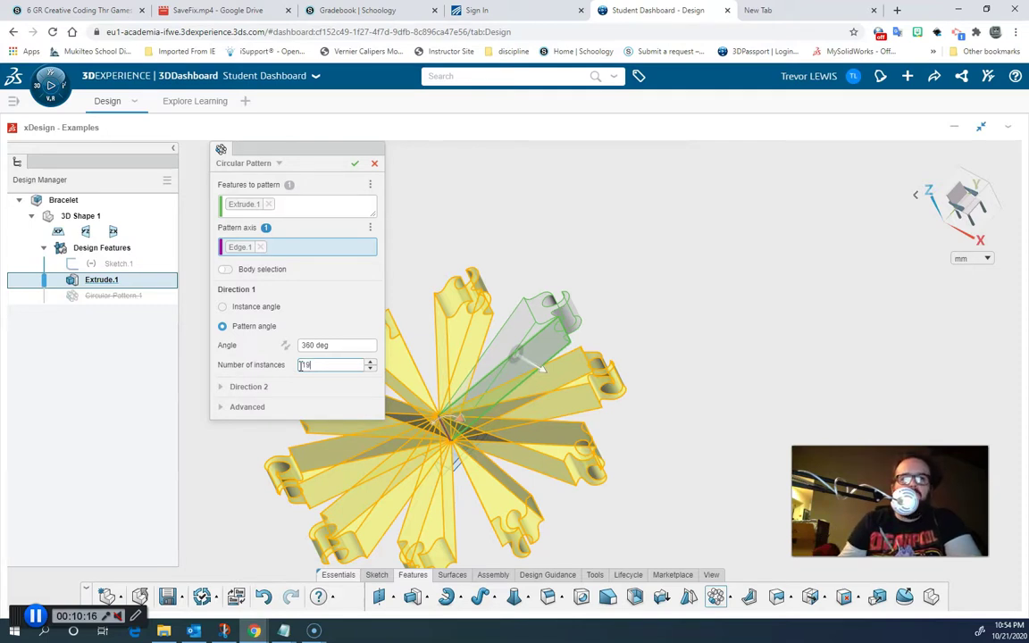
- Enter 19 pattern instances and regenerate the preview
text(19)
click(322, 364)
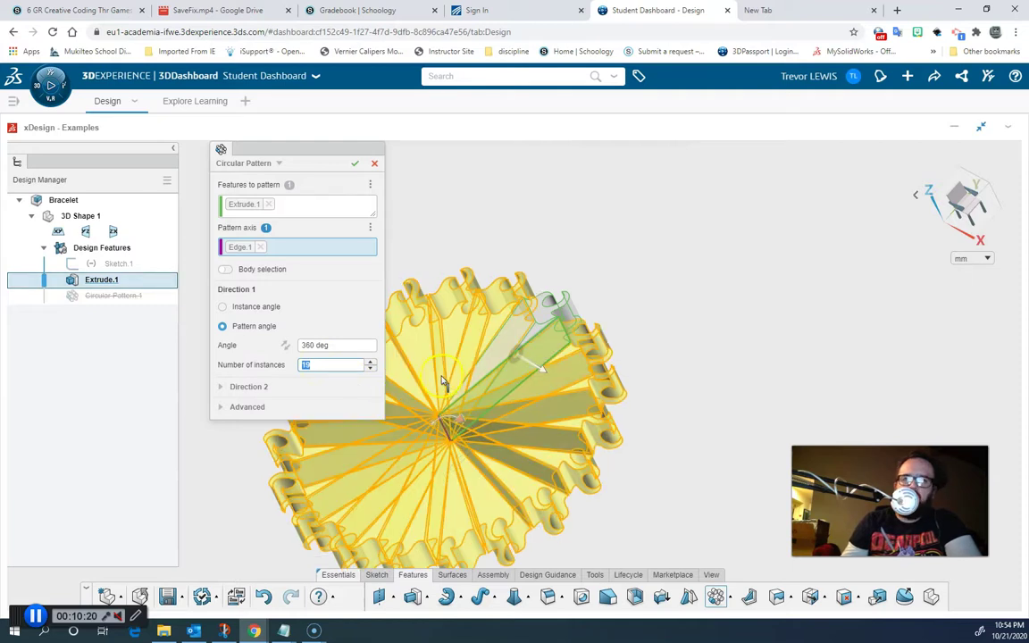
click(509, 407)
- Orbit, zoom and pan the view to inspect the fan of 19 wave-topped curls
right_drag(636, 418, 653, 456)
scroll(617, 429, up, 5)
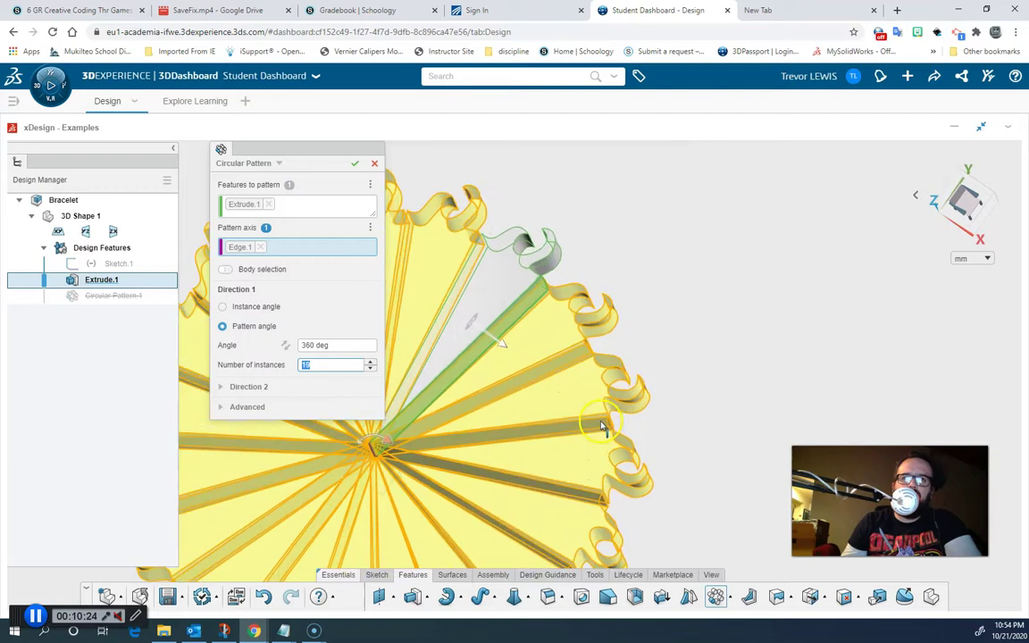
right_drag(603, 417, 654, 437)
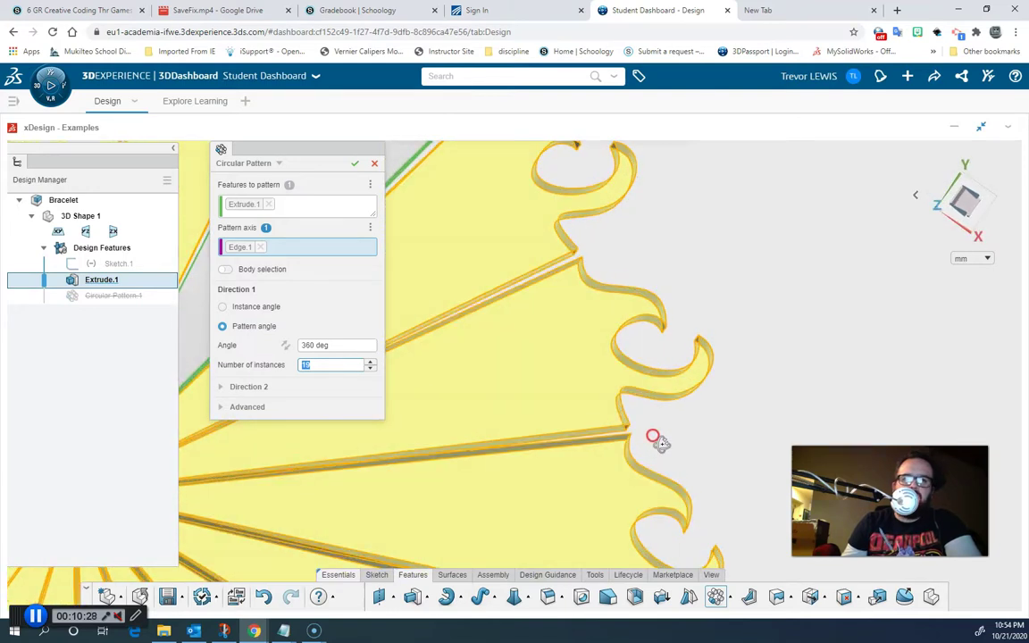
middle_drag(478, 459, 299, 445)
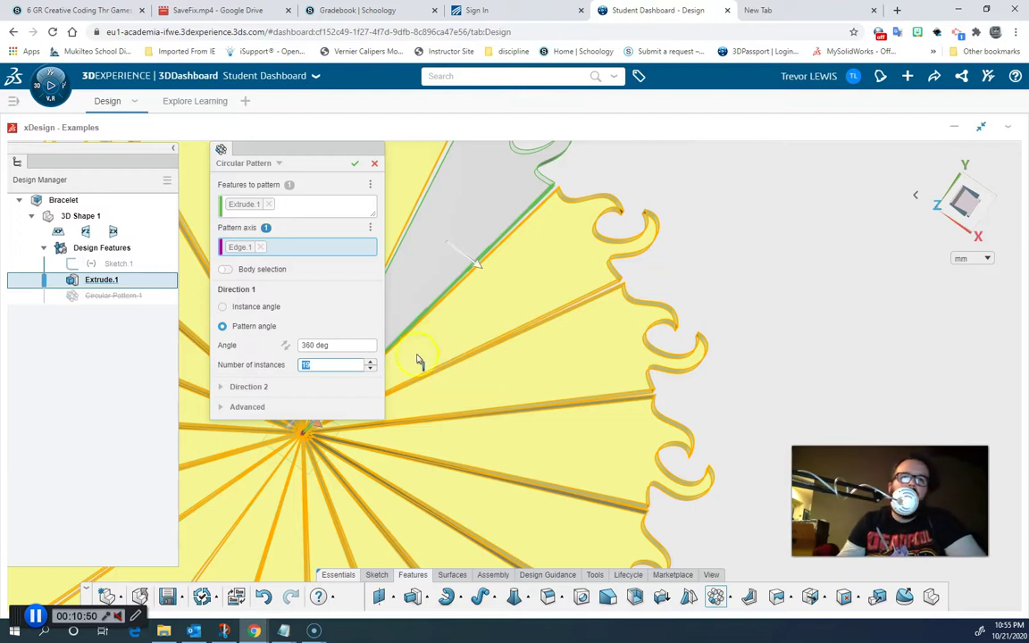
- Settle the circular pattern's instance count at 20, correcting it down from 21
click(371, 361)
click(372, 361)
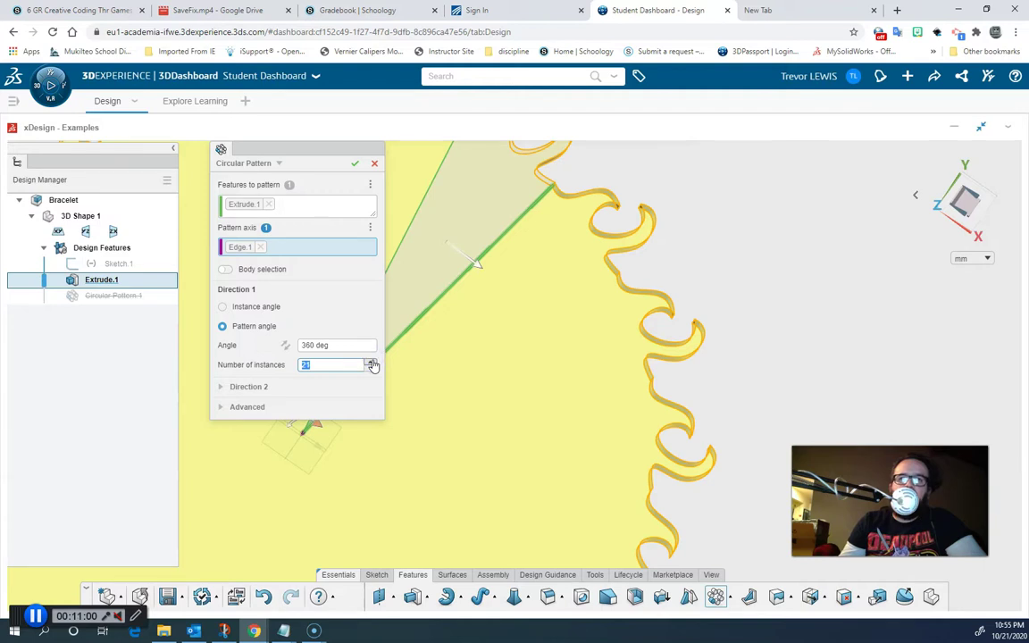
click(650, 373)
scroll(649, 374, down, 10)
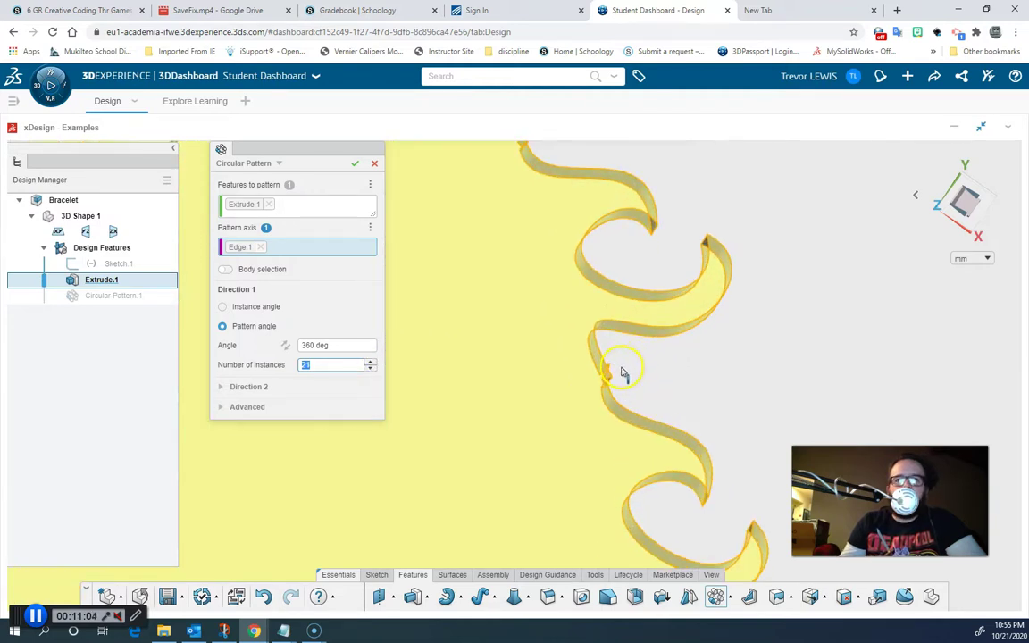
scroll(616, 379, down, 2)
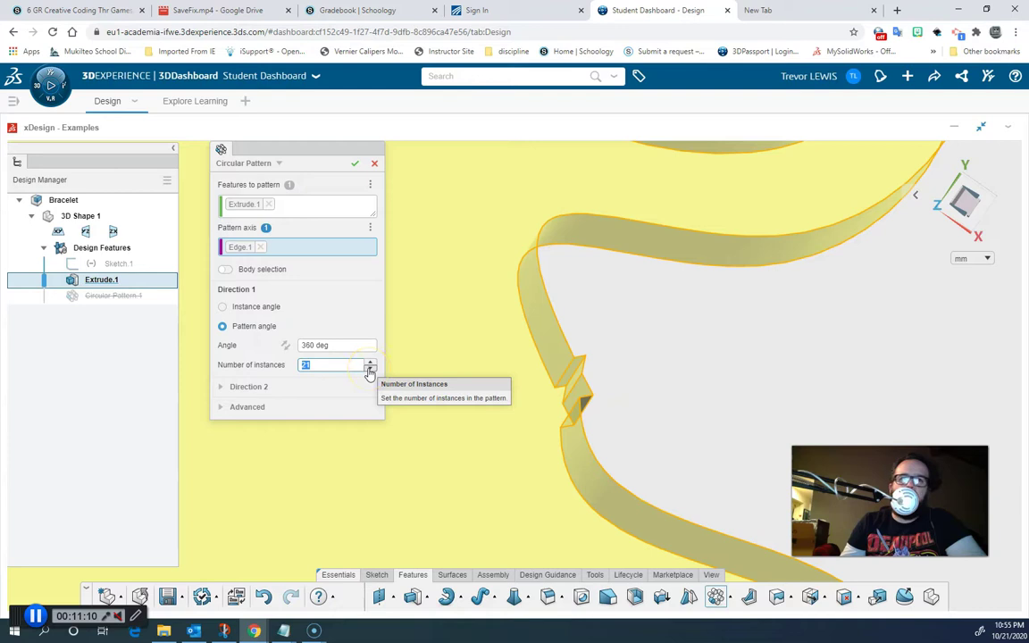
click(370, 371)
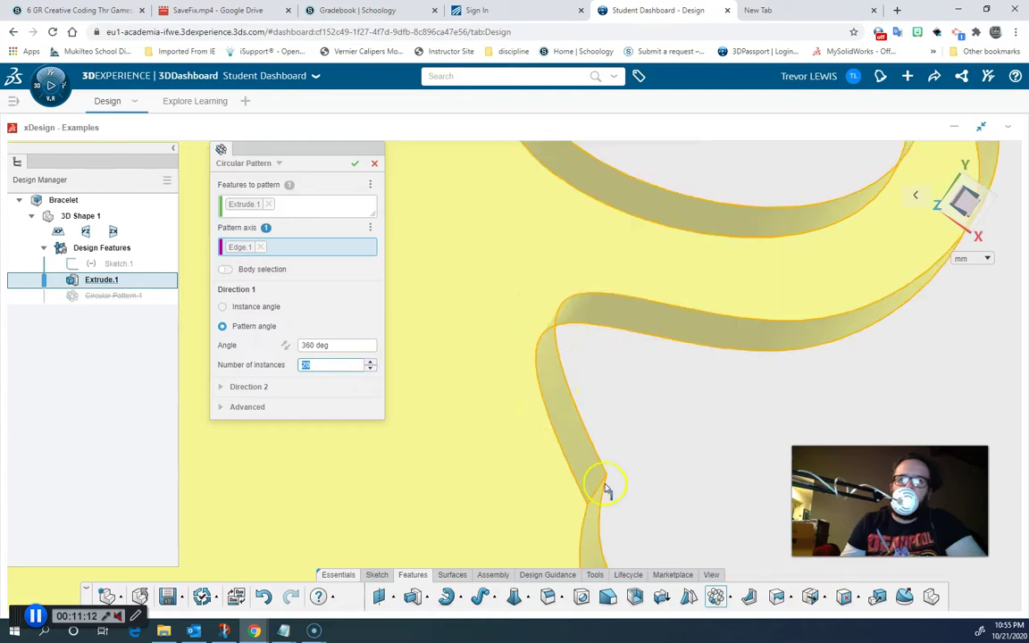
- Zoom in and out to check the joints of the closed 20-wedge wavy ring
scroll(615, 480, down, 5)
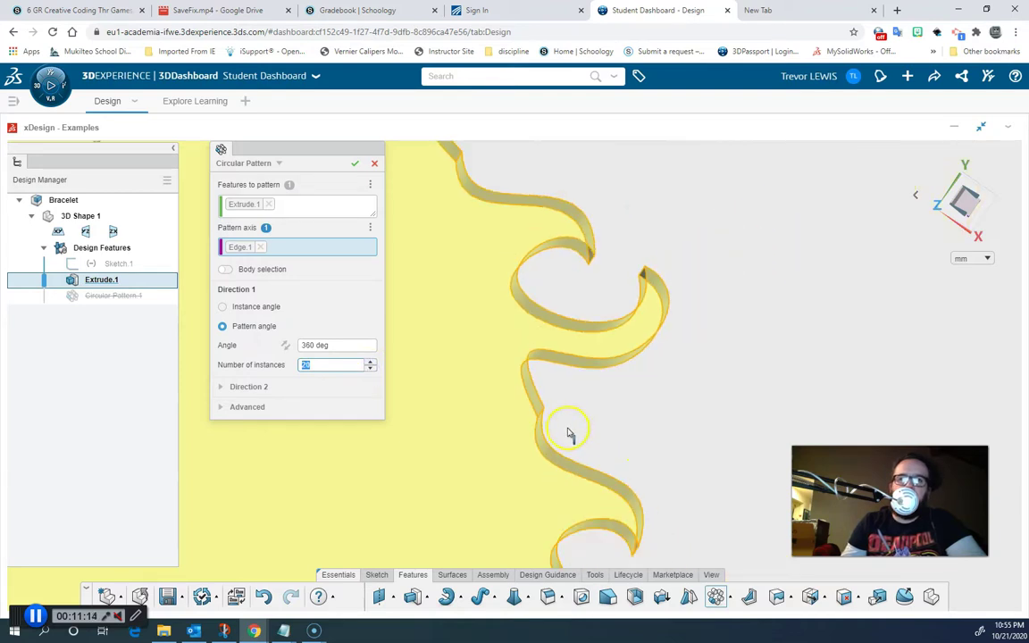
scroll(568, 434, down, 8)
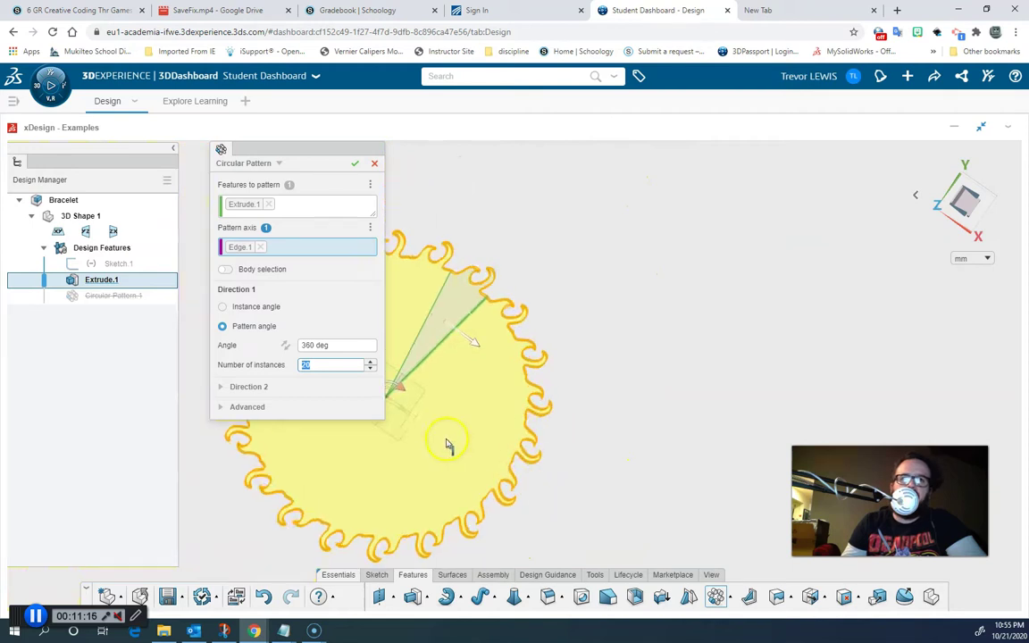
scroll(478, 404, up, 2)
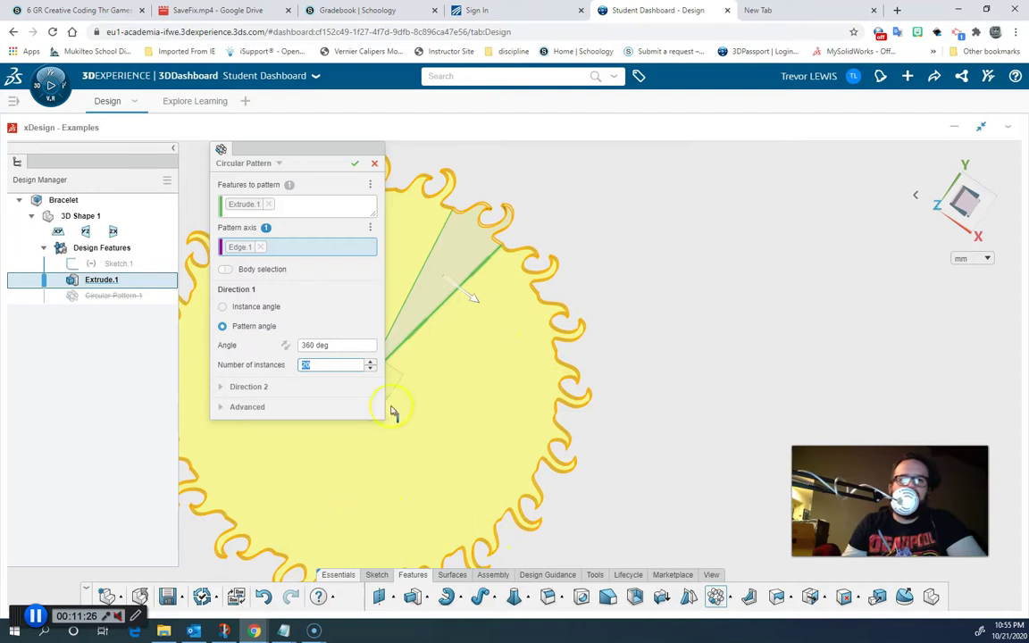
scroll(393, 393, down, 3)
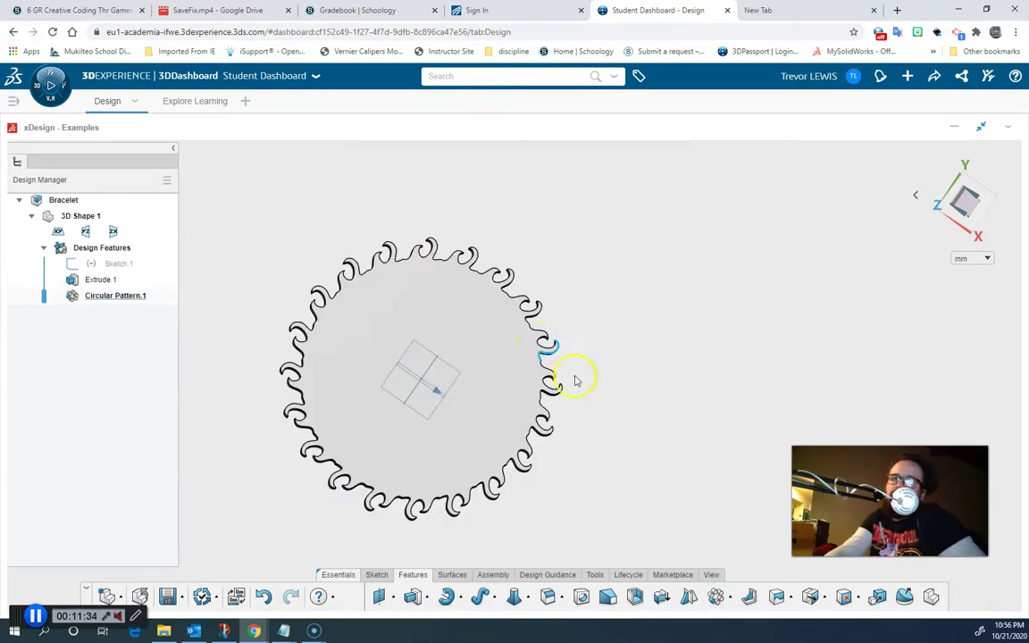
click(597, 395)
middle_drag(596, 394, 667, 165)
middle_drag(508, 459, 673, 420)
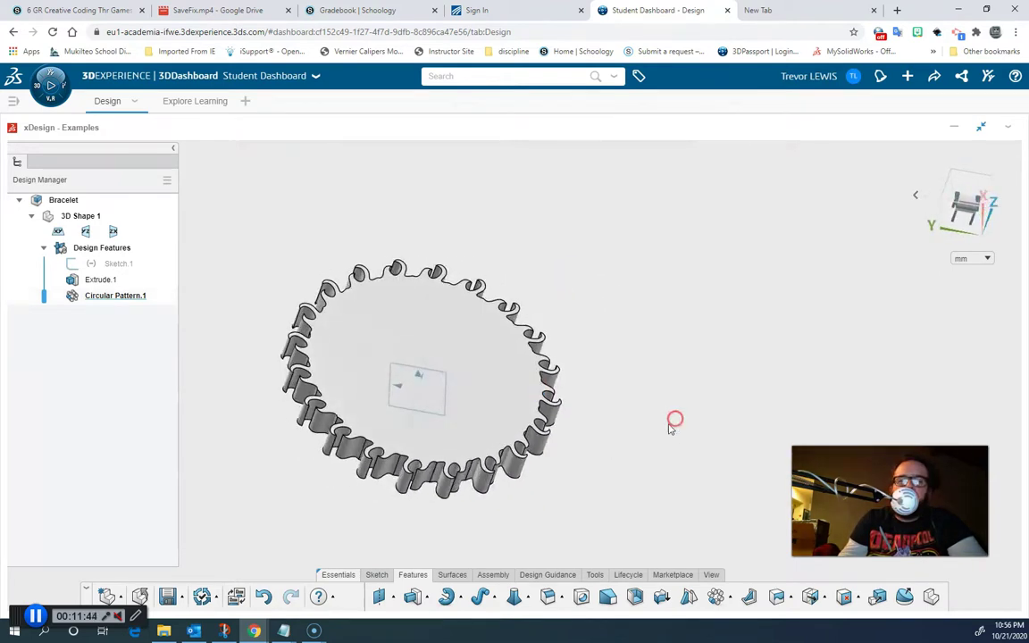
scroll(376, 414, up, 3)
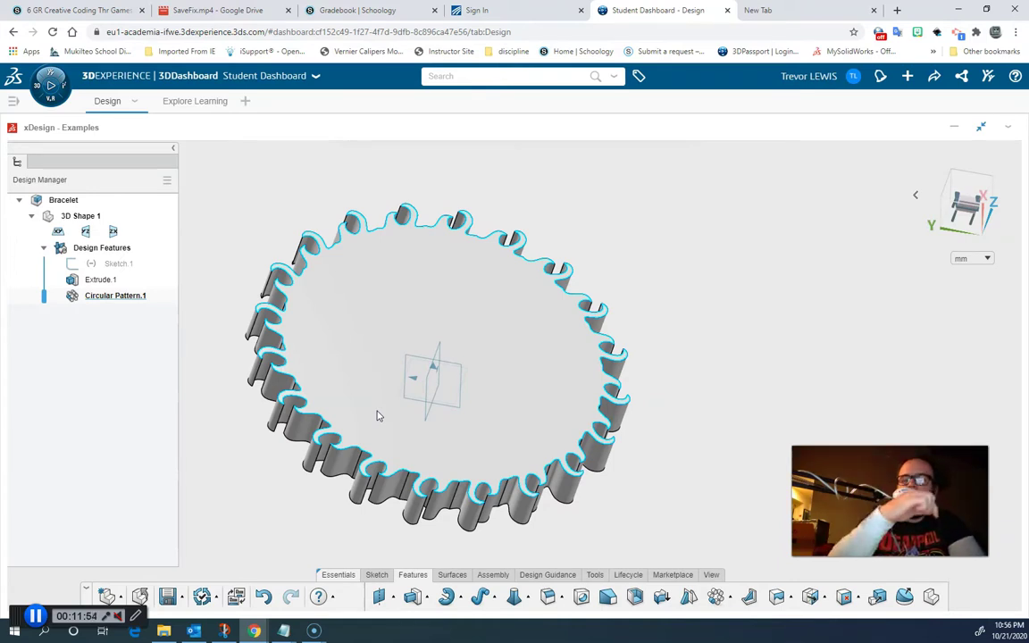
click(197, 418)
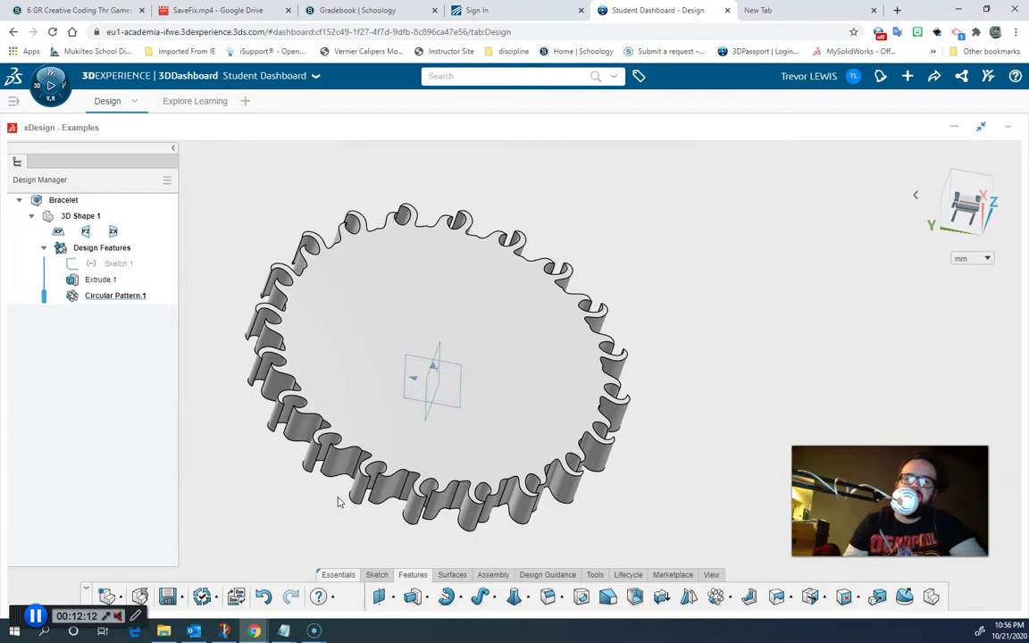
middle_drag(619, 475, 705, 378)
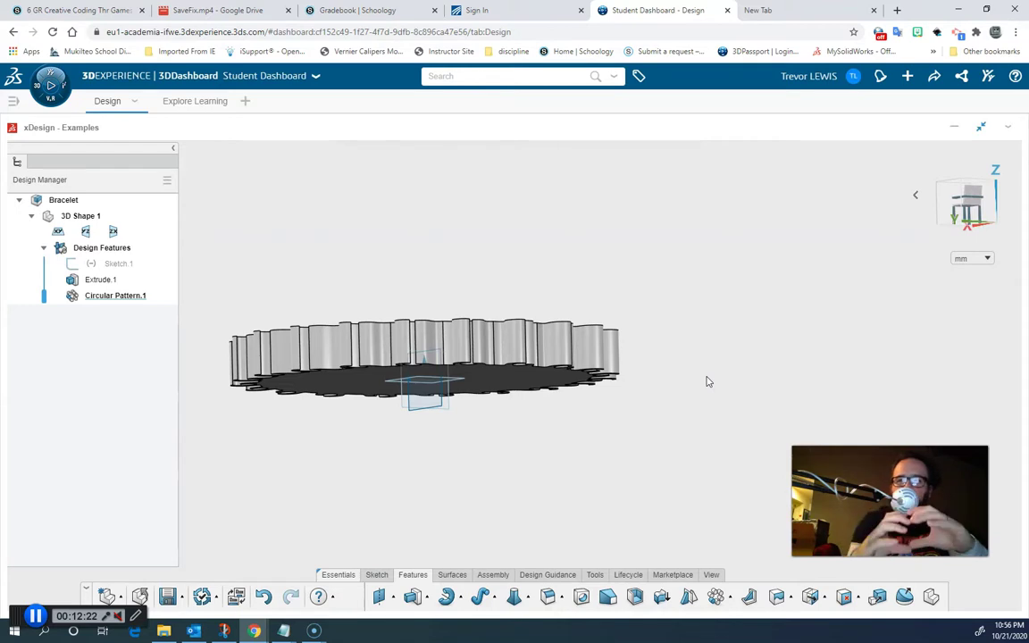
middle_drag(679, 360, 684, 420)
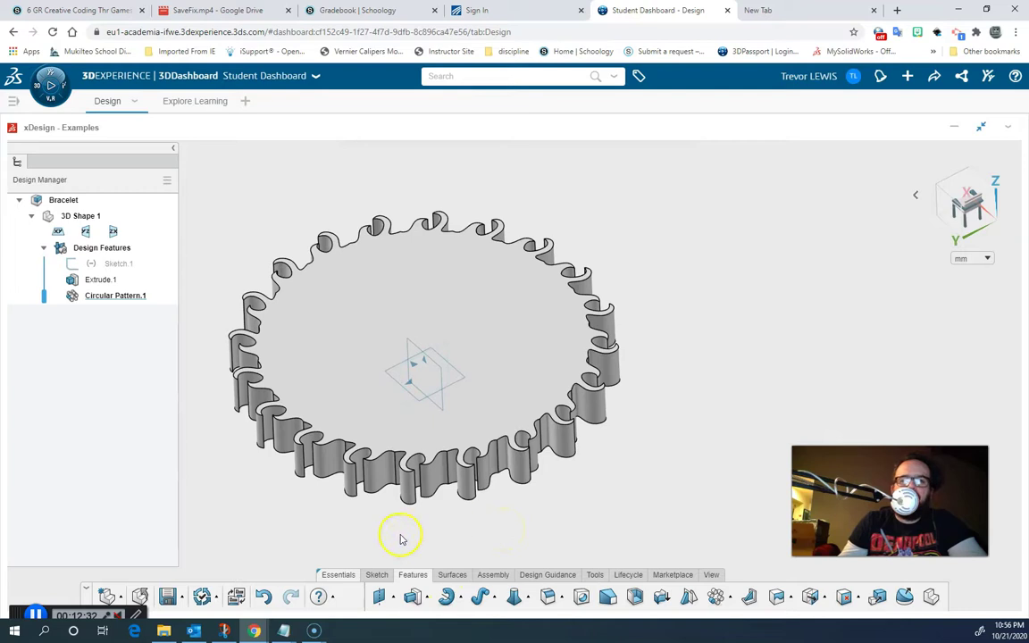
middle_drag(400, 538, 795, 404)
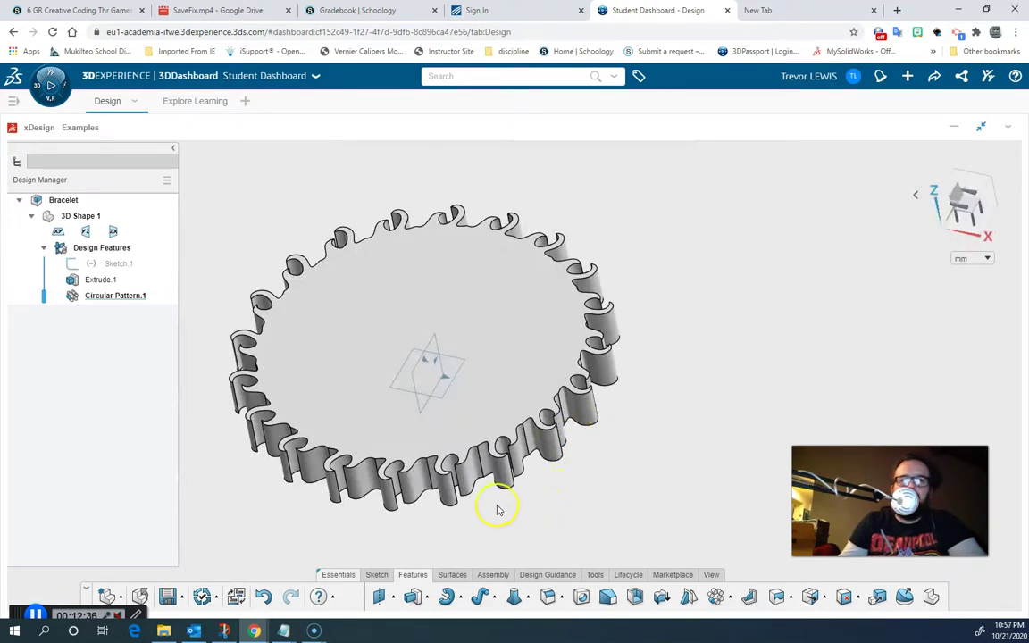
mouse_move(498, 510)
middle_down()
mouse_move(510, 507)
mouse_move(514, 524)
middle_up()
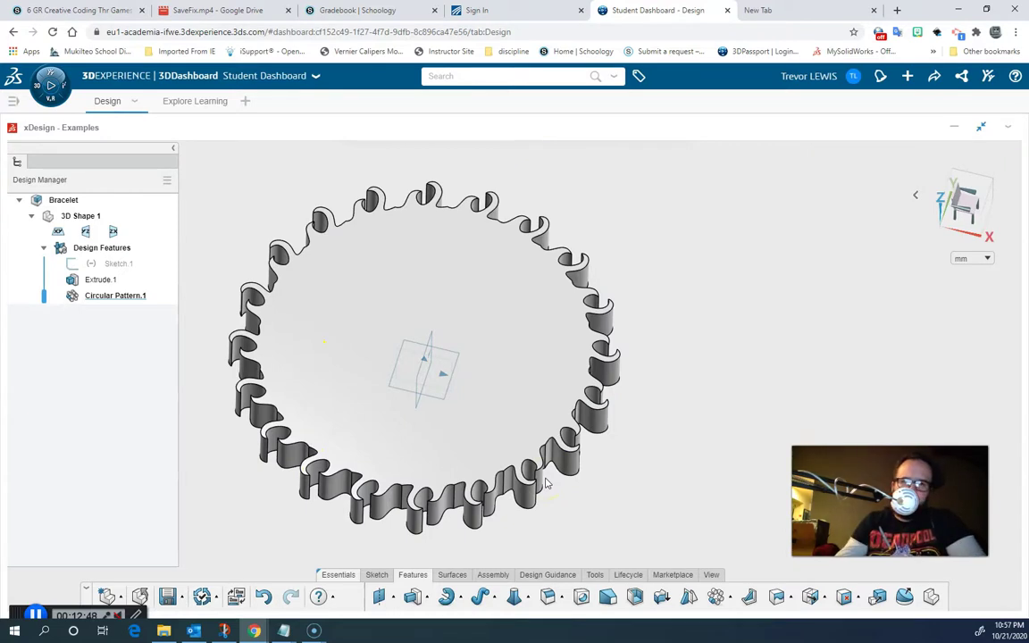
click(489, 480)
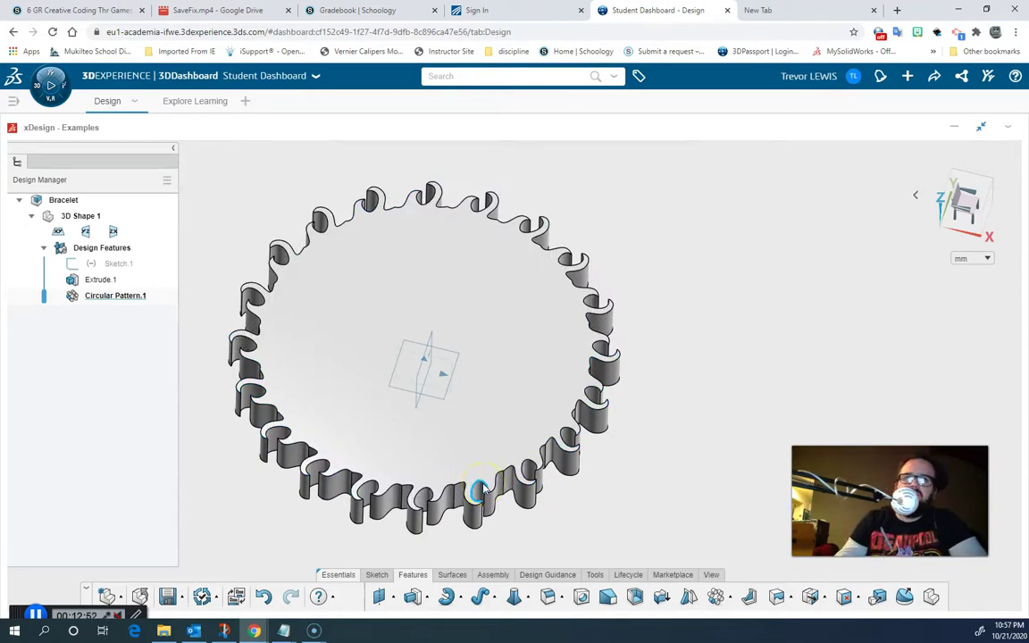
click(399, 480)
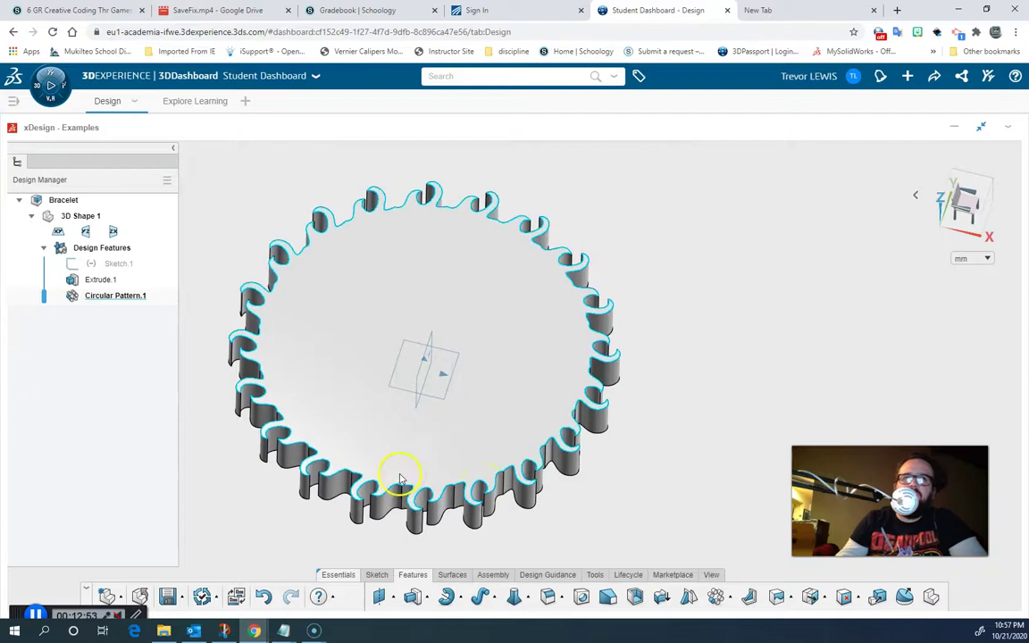
click(388, 421)
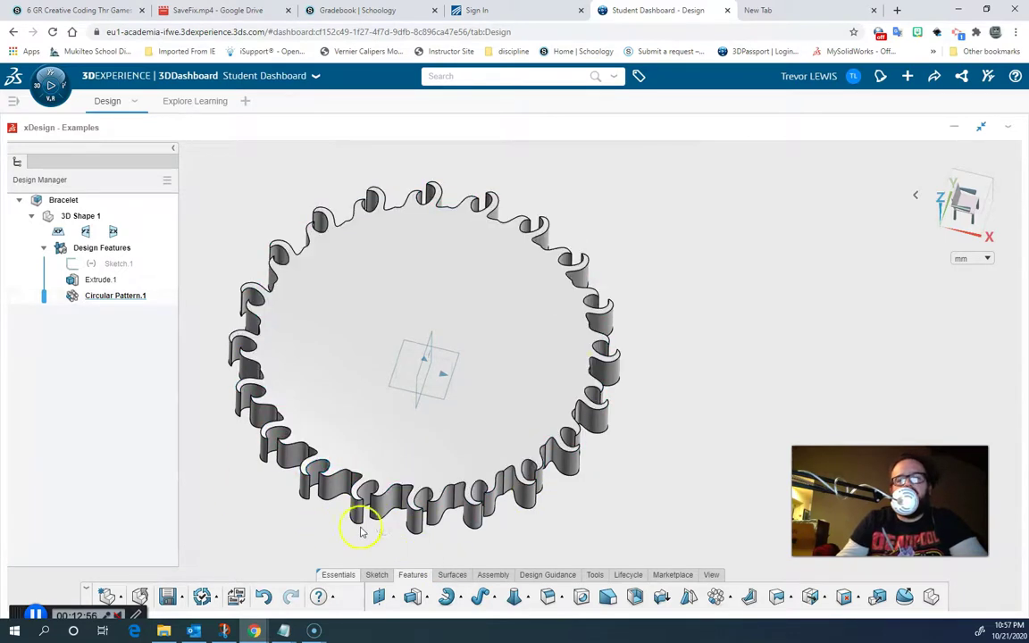
click(361, 530)
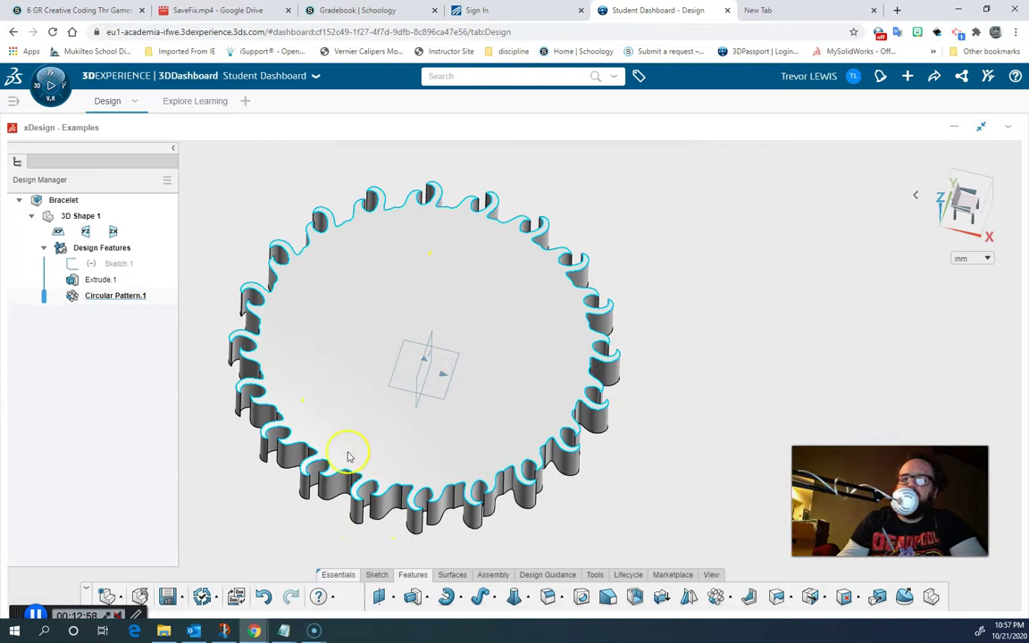